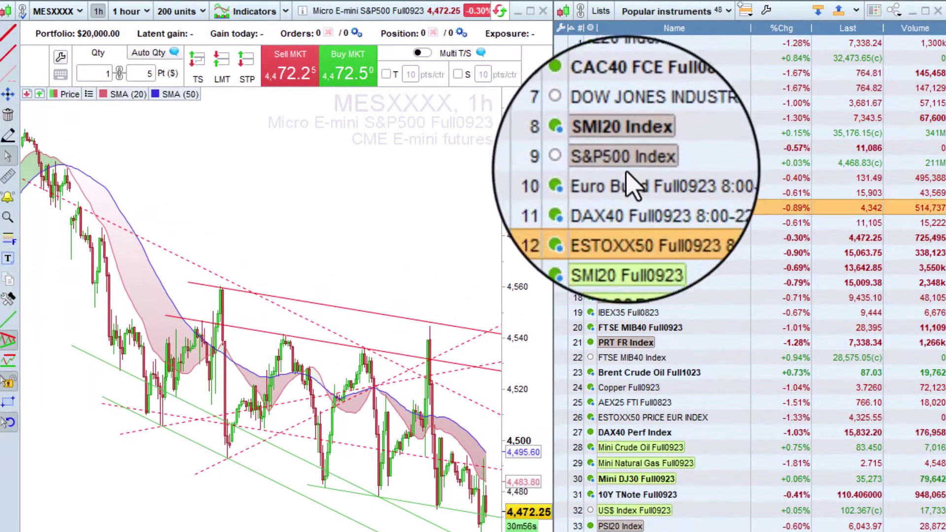
# Show DAX40, then search 'Apple' and load APPLE INC. (AAPL, NASDAQ) on the chart.
pyautogui.click(633, 197)
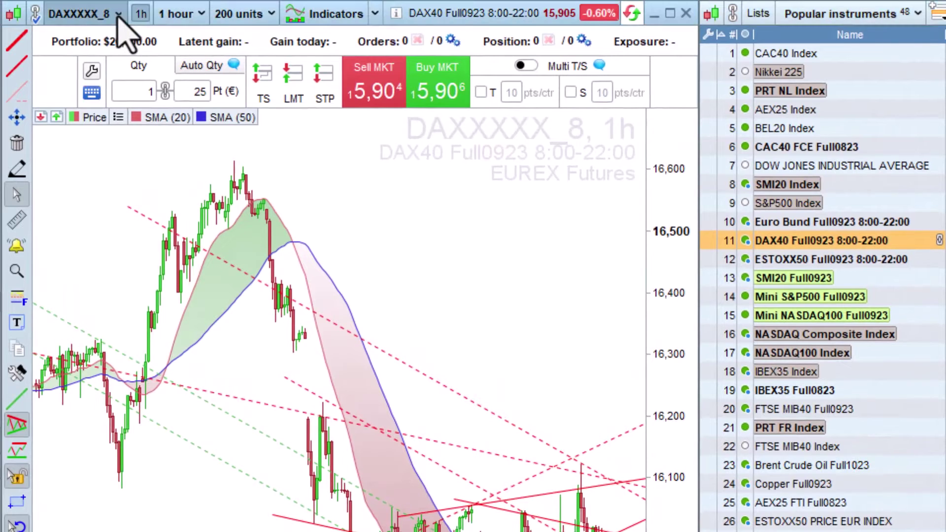
pyautogui.click(107, 14)
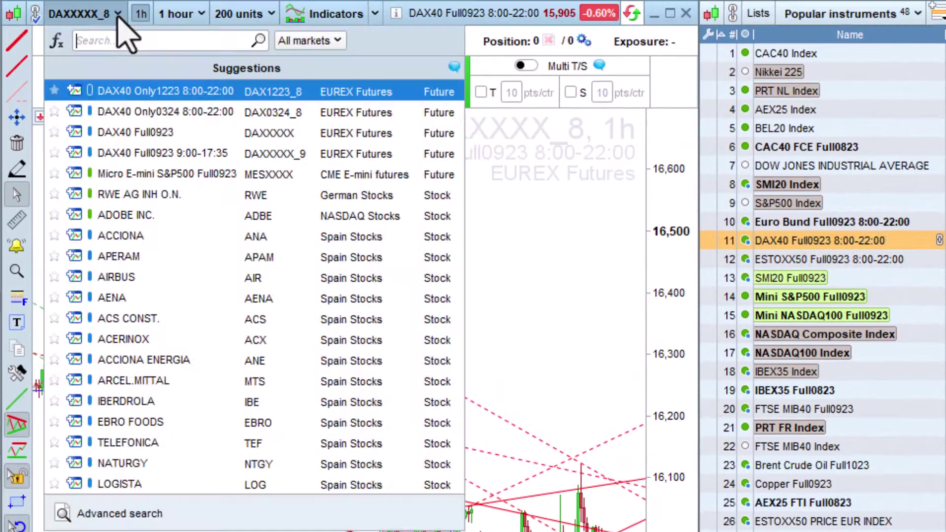
pyautogui.write('Apple')
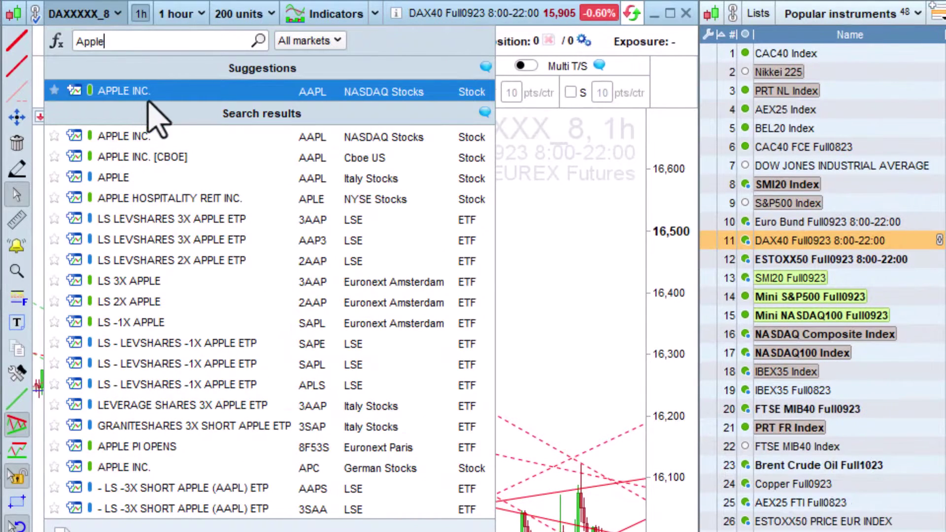
pyautogui.click(148, 94)
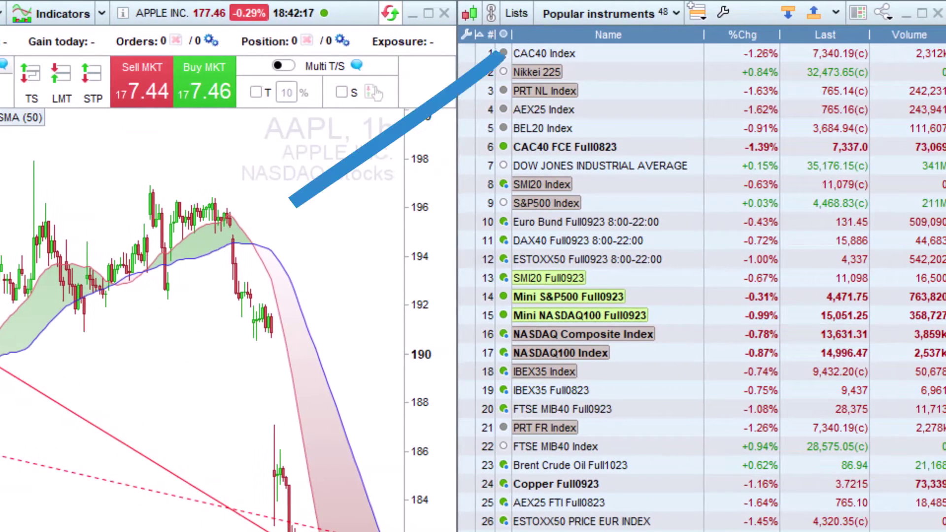
# Switch the watchlist from Popular instruments to the US Tech favorite list.
pyautogui.click(677, 14)
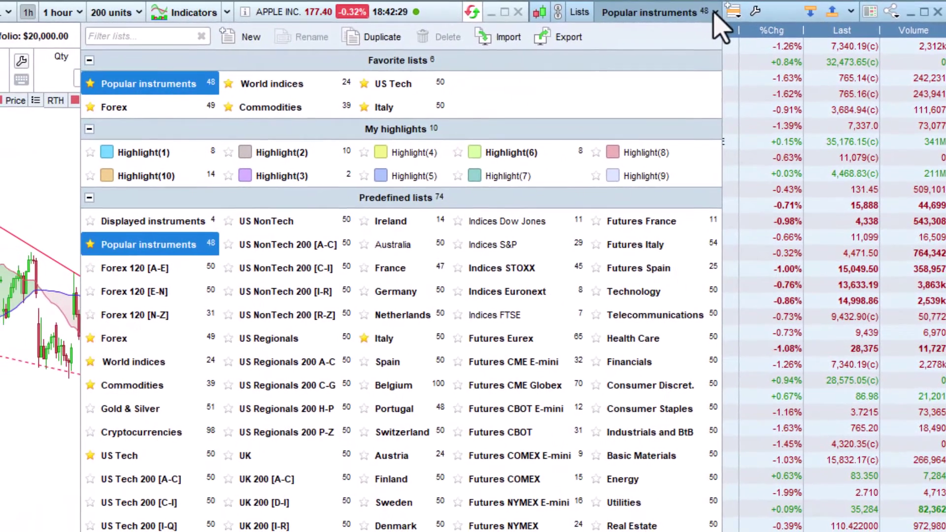
pyautogui.click(121, 456)
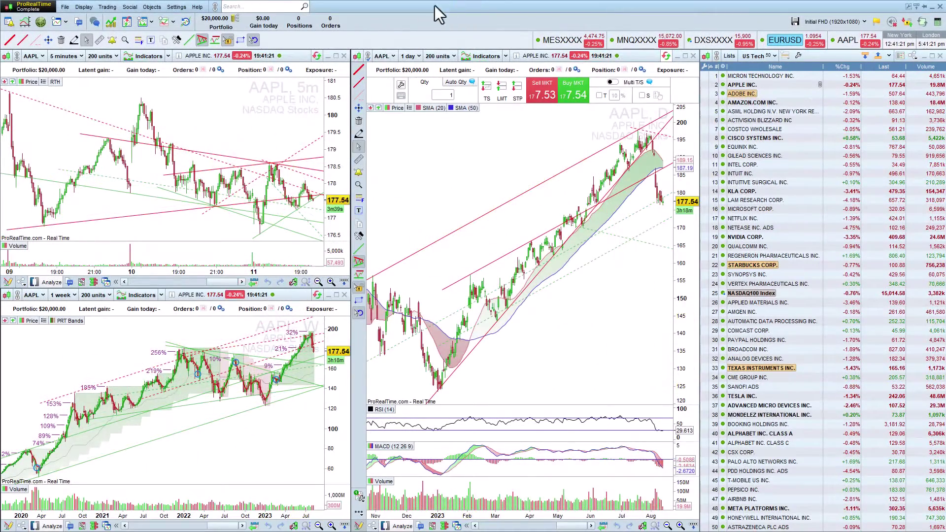
# Close the 5-minute and weekly AAPL charts and widen the daily chart leftward.
pyautogui.click(344, 55)
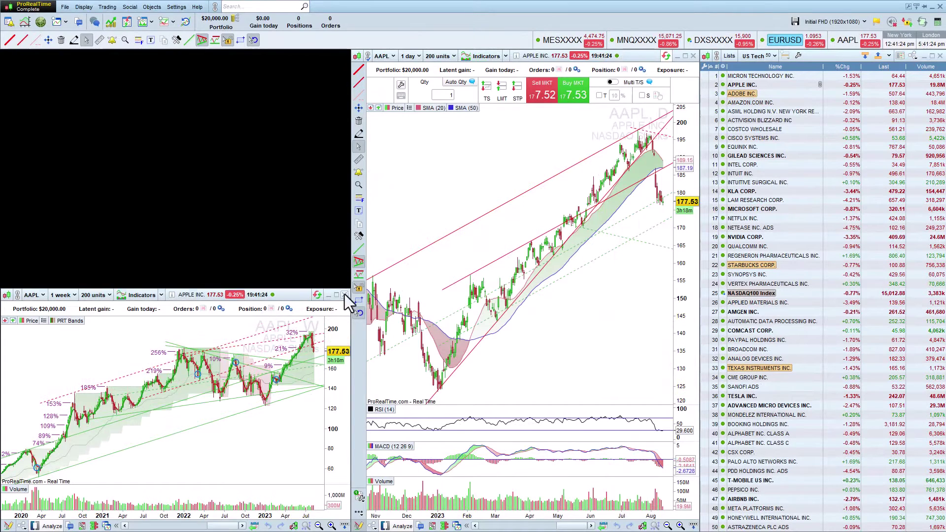
pyautogui.click(344, 294)
pyautogui.moveTo(351, 272); pyautogui.dragTo(11, 257)
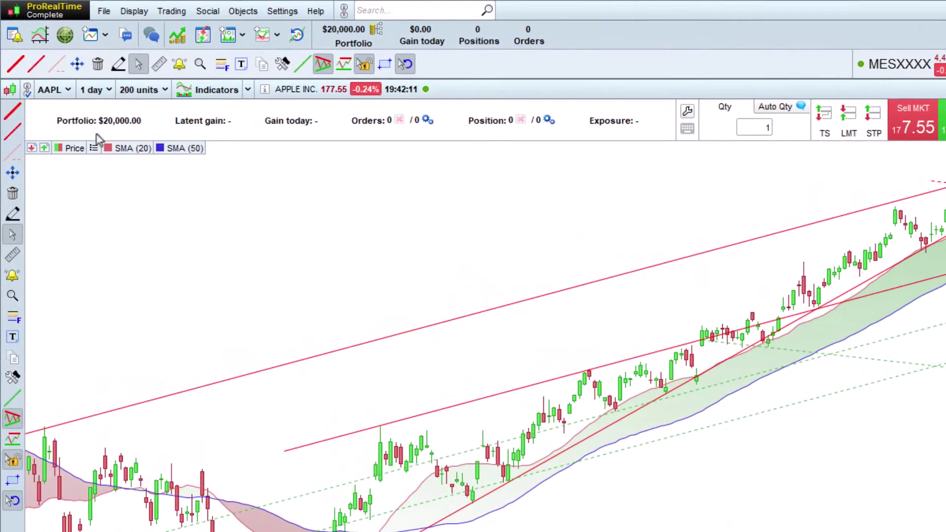
# Switch the AAPL chart to 5-minute candles and set the loaded history to one week.
pyautogui.click(109, 91)
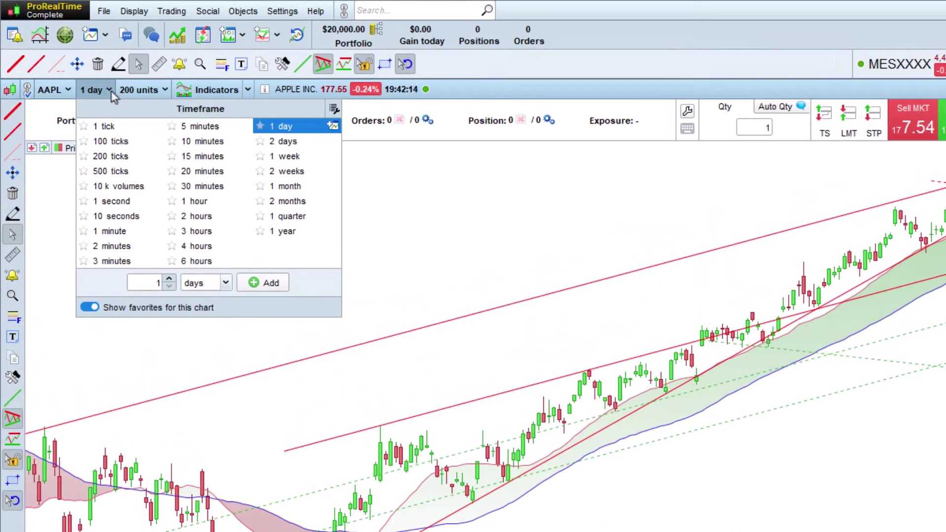
pyautogui.click(202, 126)
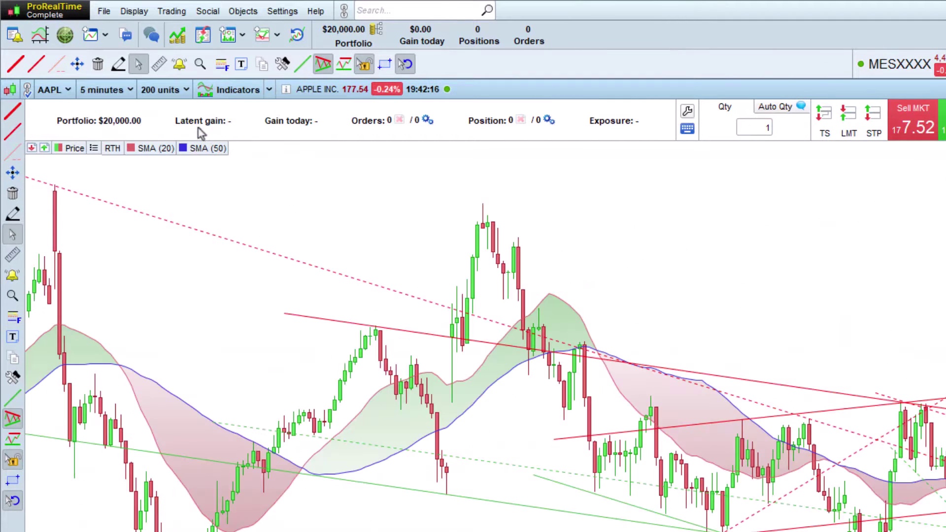
pyautogui.click(187, 88)
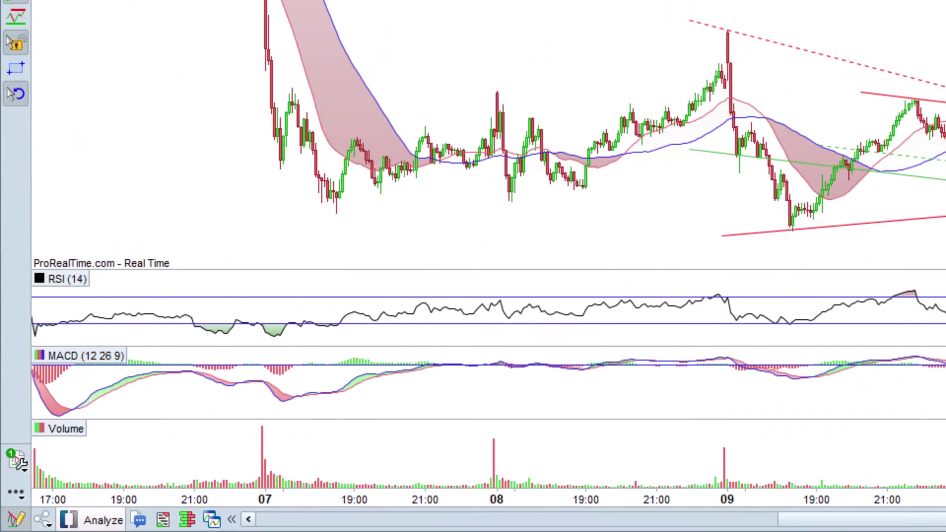
# Close the MACD and RSI panels on the 5-minute AAPL chart, keeping price and volume.
pyautogui.click(96, 356)
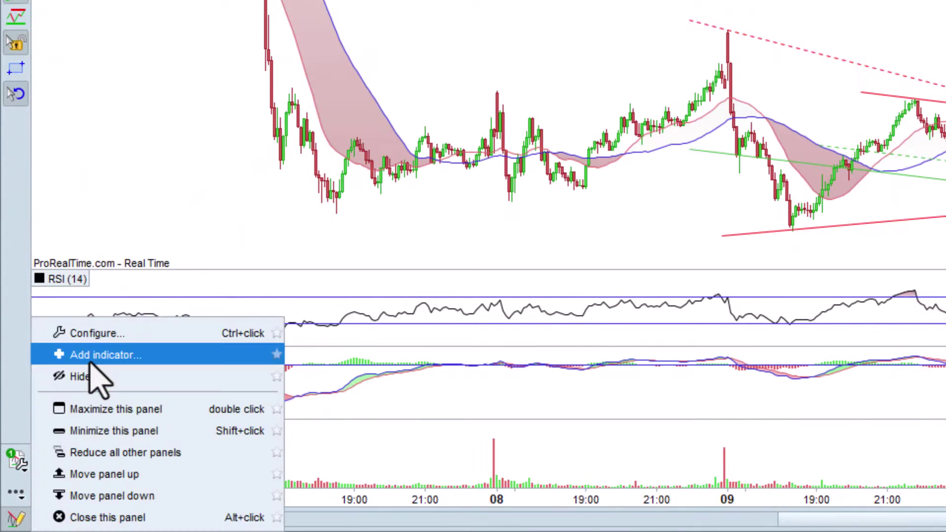
pyautogui.click(120, 517)
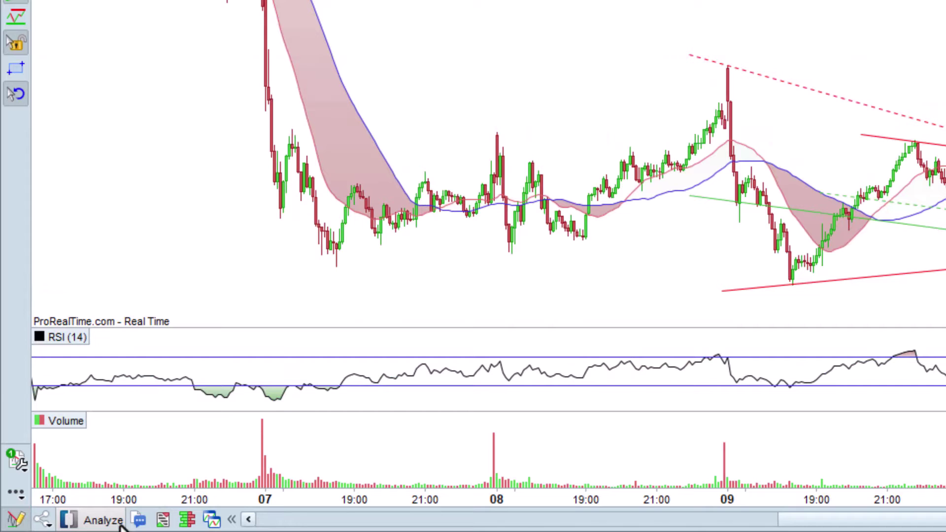
pyautogui.click(64, 339)
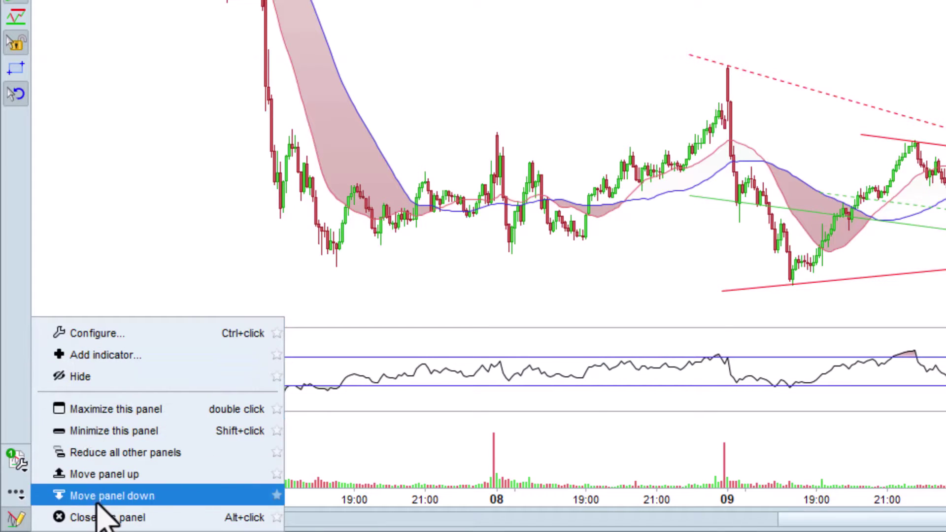
pyautogui.click(103, 517)
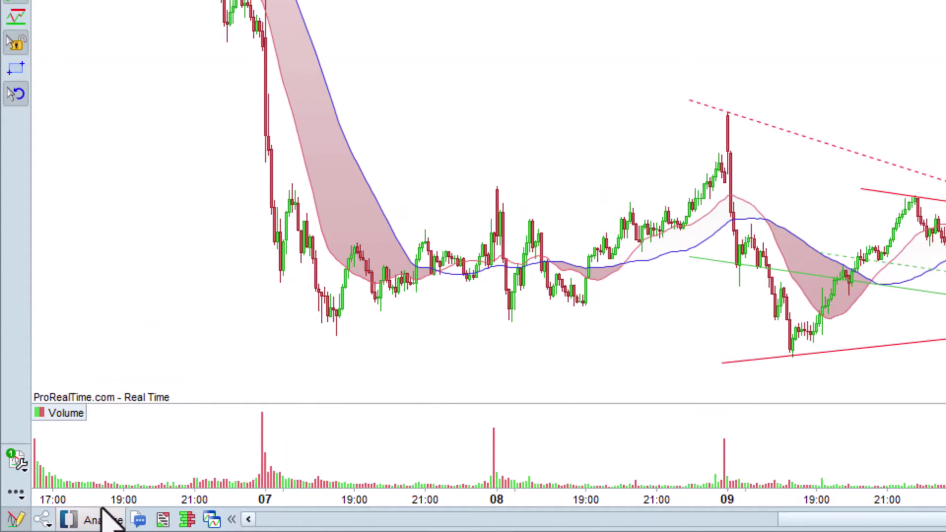
pyautogui.click(205, 72)
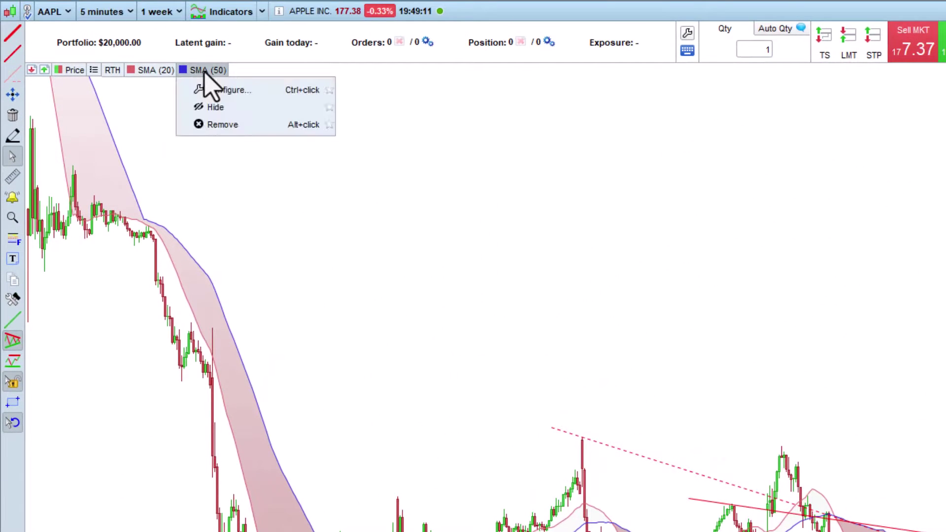
pyautogui.click(233, 90)
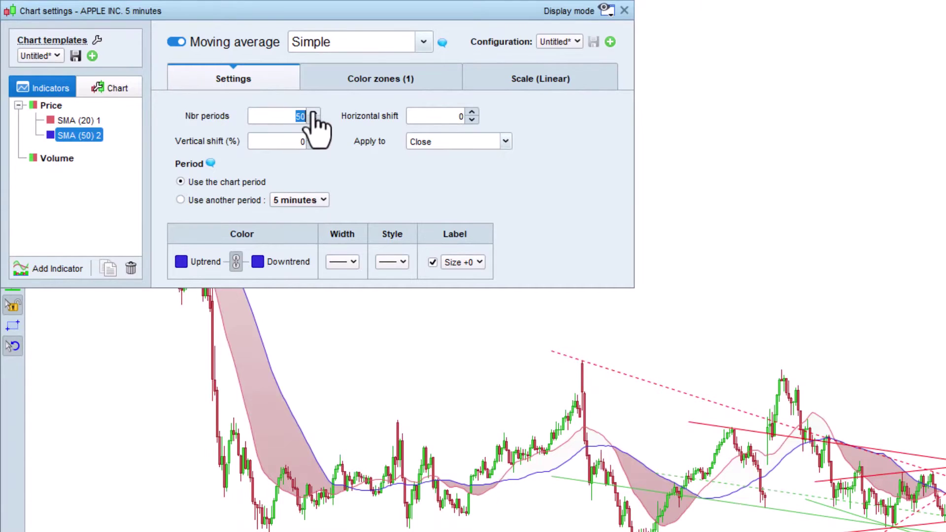
pyautogui.moveTo(313, 113); pyautogui.dragTo(310, 121)
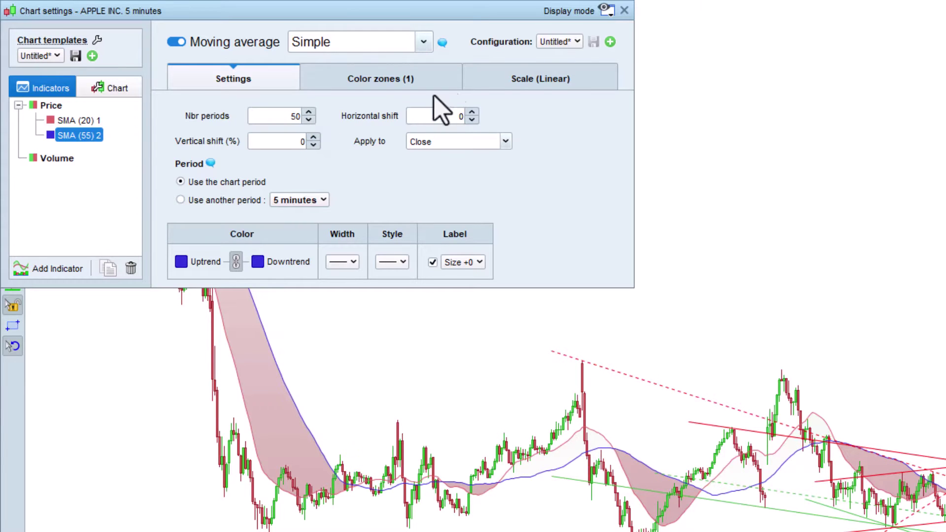
pyautogui.click(624, 11)
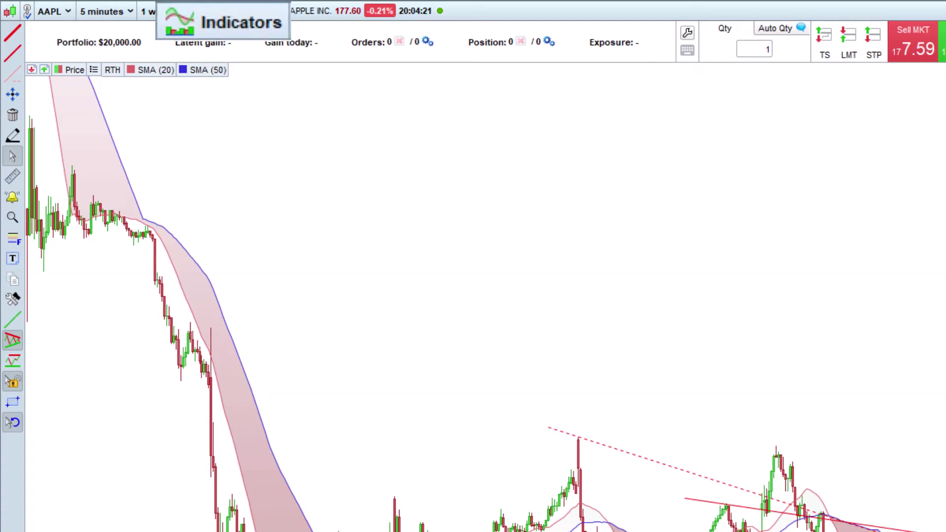
# Add MACD to APPLE INC. - 5 minutes and drag its divider against the volume panel.
pyautogui.click(212, 10)
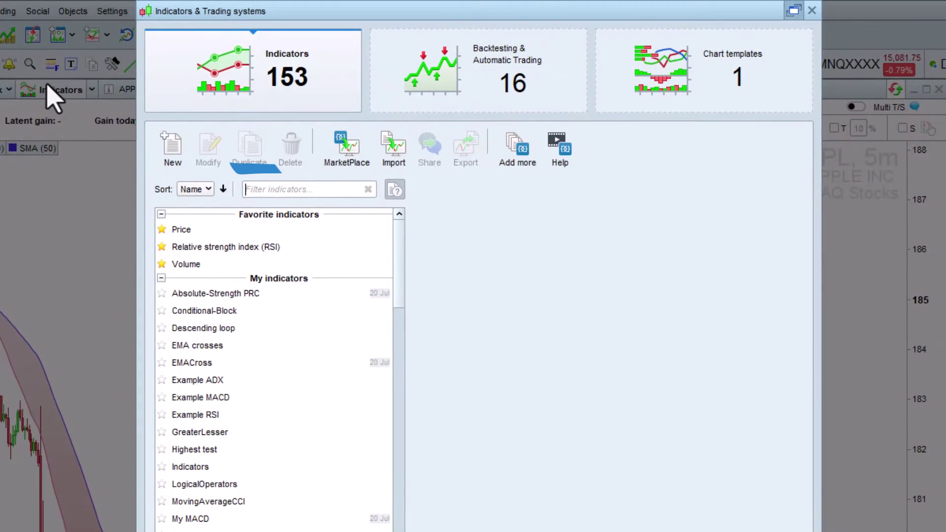
pyautogui.write('MACD')
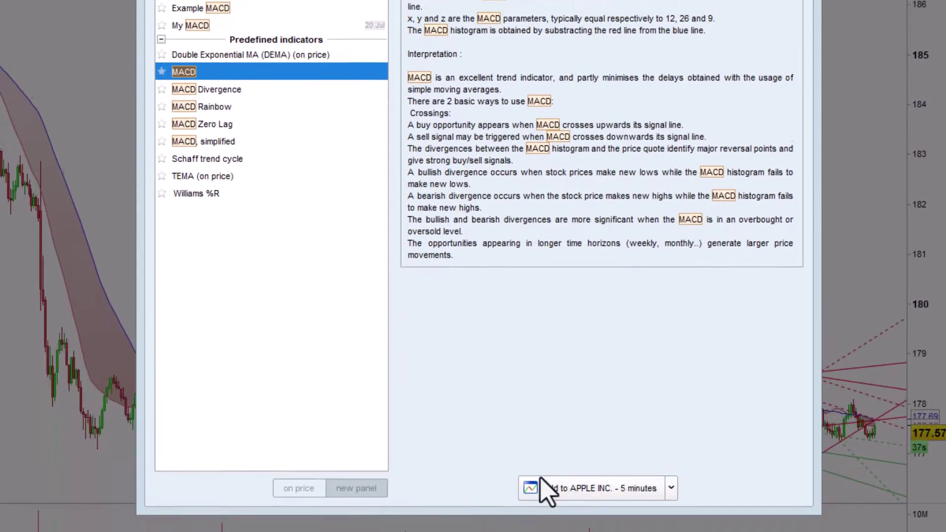
pyautogui.click(553, 481)
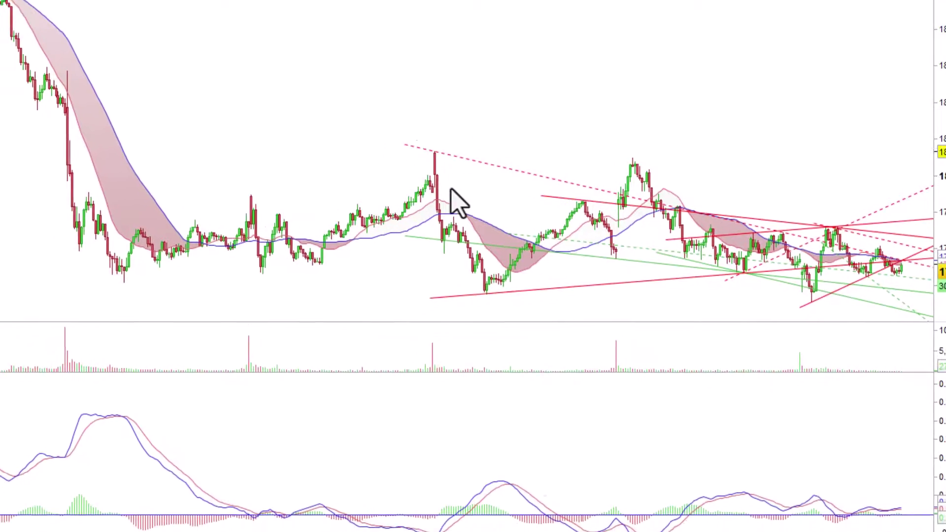
pyautogui.moveTo(567, 317); pyautogui.dragTo(380, 411)
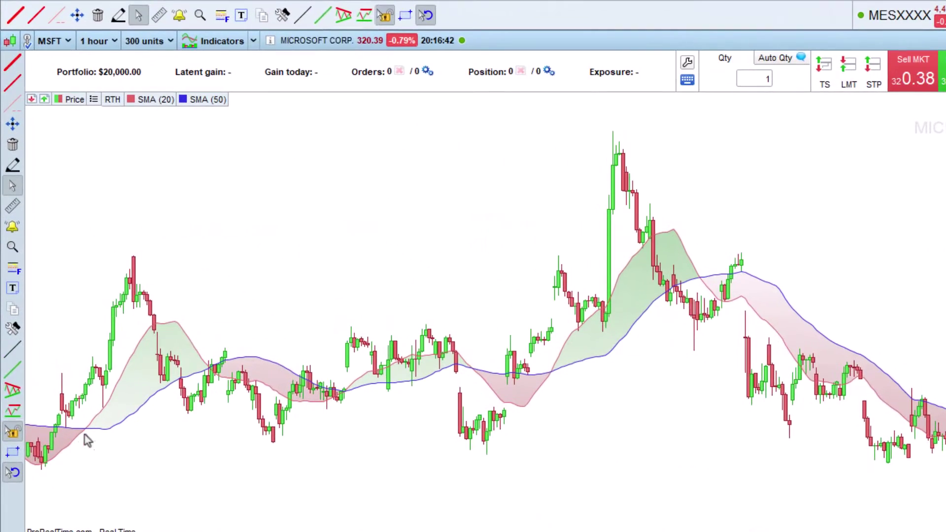
# Turn off automatic trendlines and support/resistance, then draw a trend line along lows near 322.
pyautogui.click(14, 390)
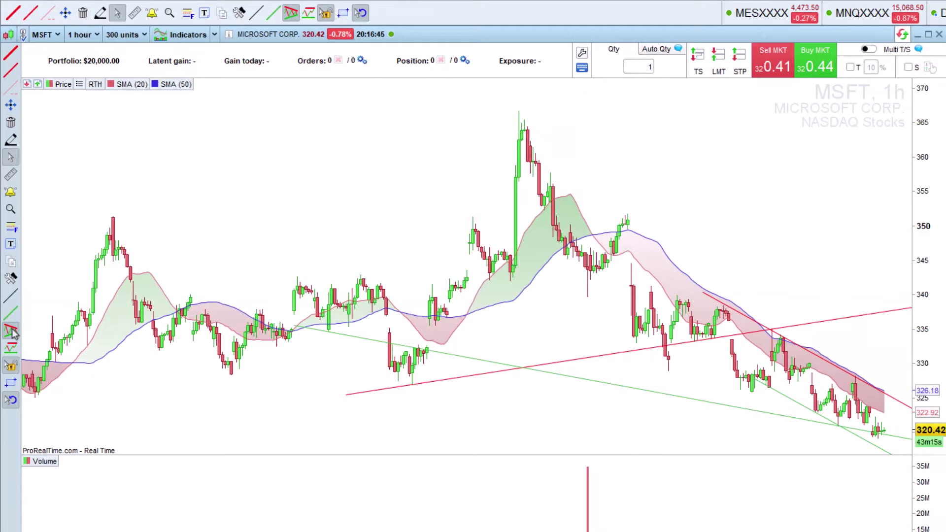
pyautogui.click(12, 349)
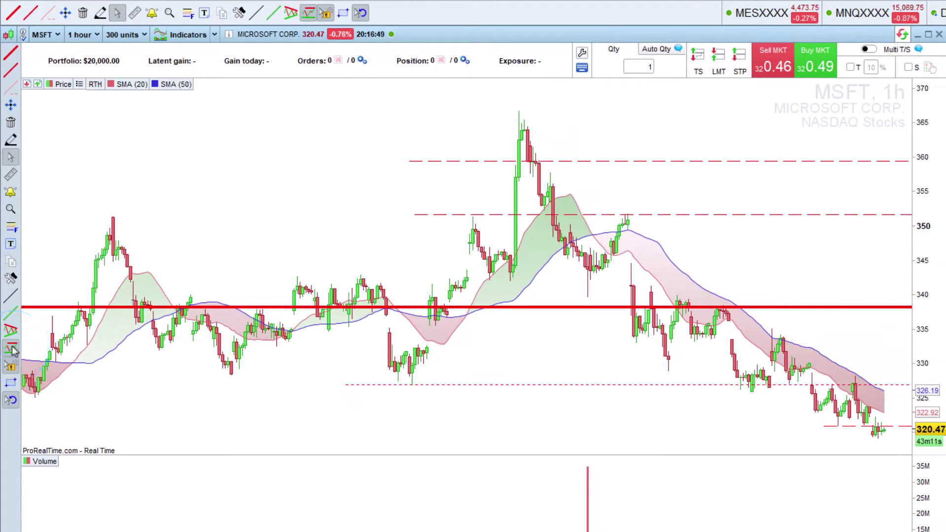
pyautogui.click(12, 349)
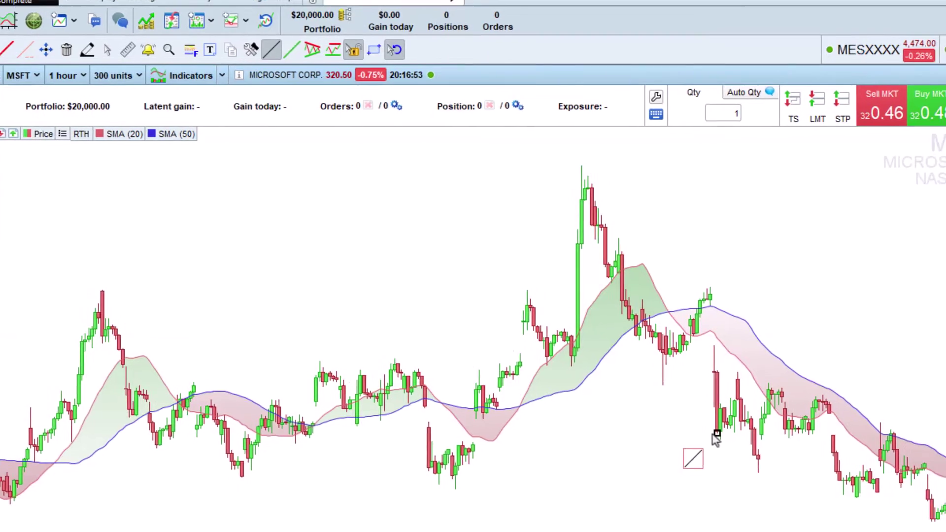
pyautogui.moveTo(741, 466)
pyautogui.mouseDown()
pyautogui.moveTo(809, 472)
pyautogui.moveTo(945, 531)
pyautogui.mouseUp()
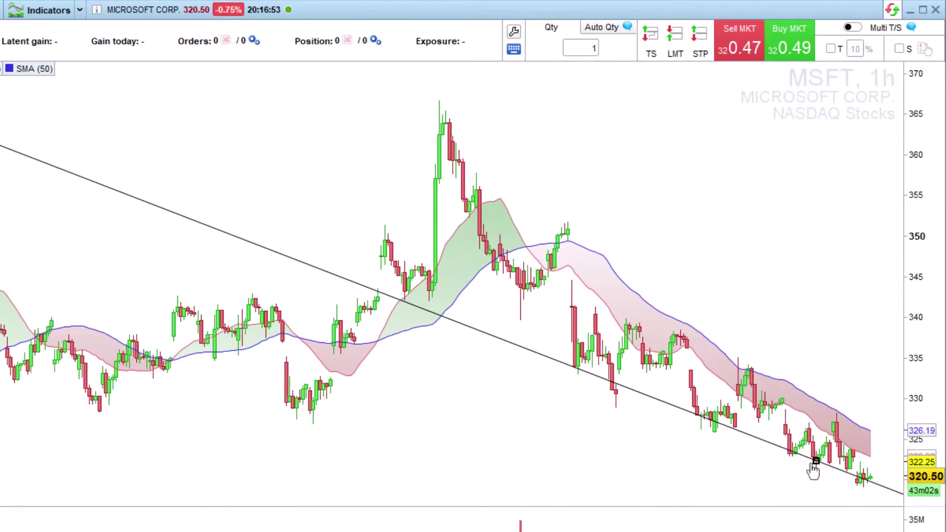
# Copy the trend line into a parallel line along the recent highs, forming a descending channel.
pyautogui.click(812, 467)
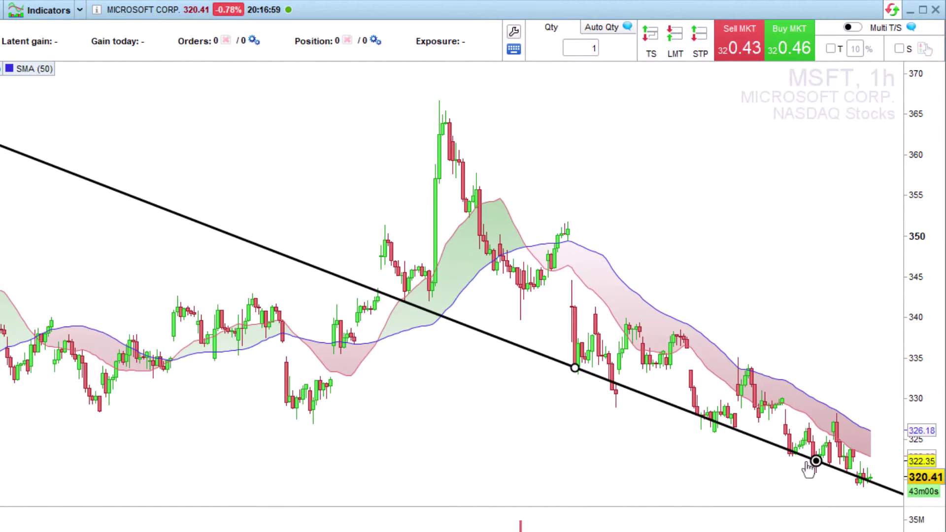
pyautogui.click(660, 430)
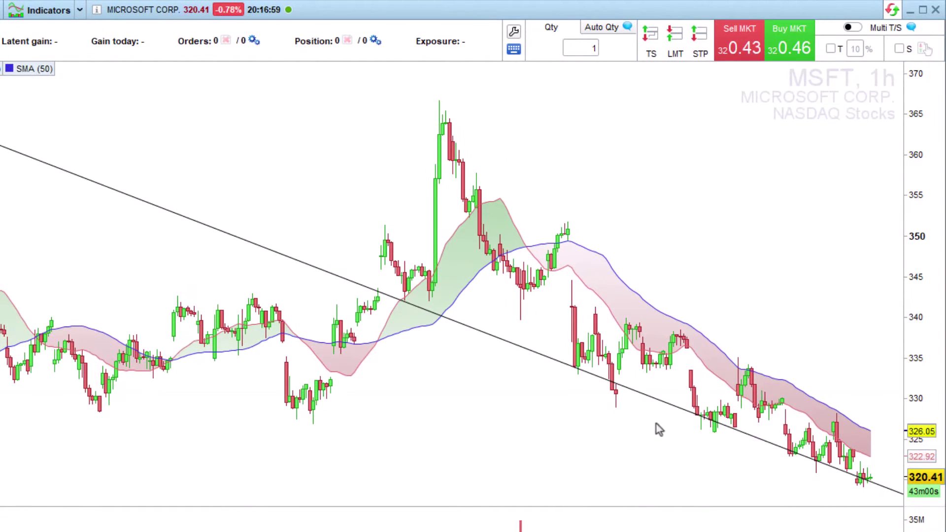
pyautogui.rightClick(349, 285)
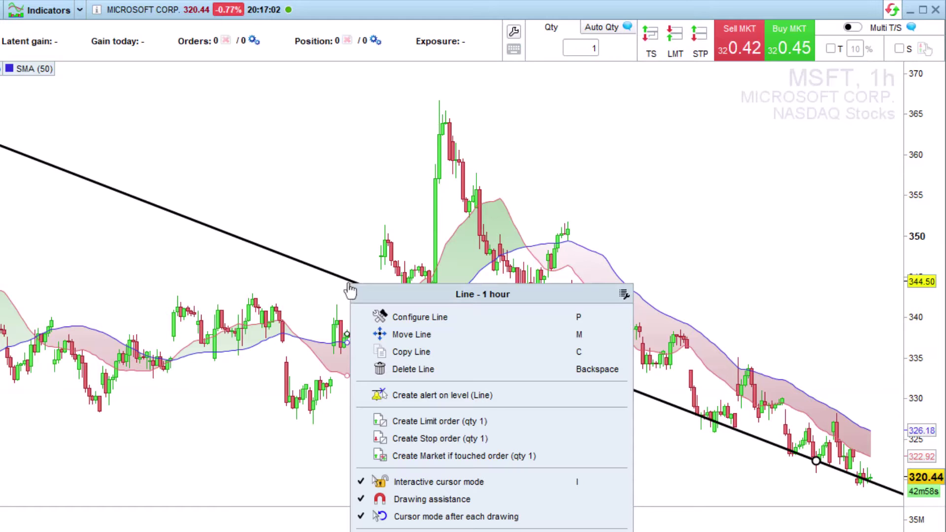
pyautogui.click(399, 353)
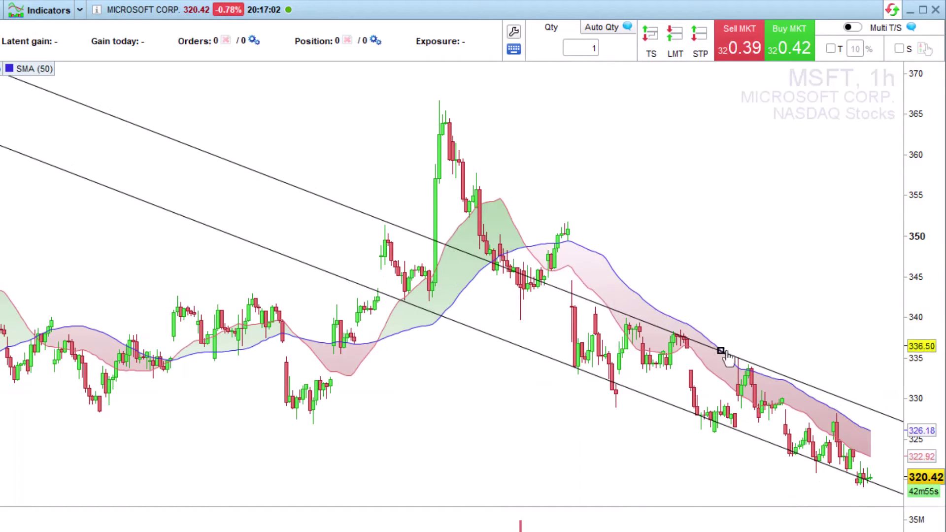
pyautogui.click(747, 371)
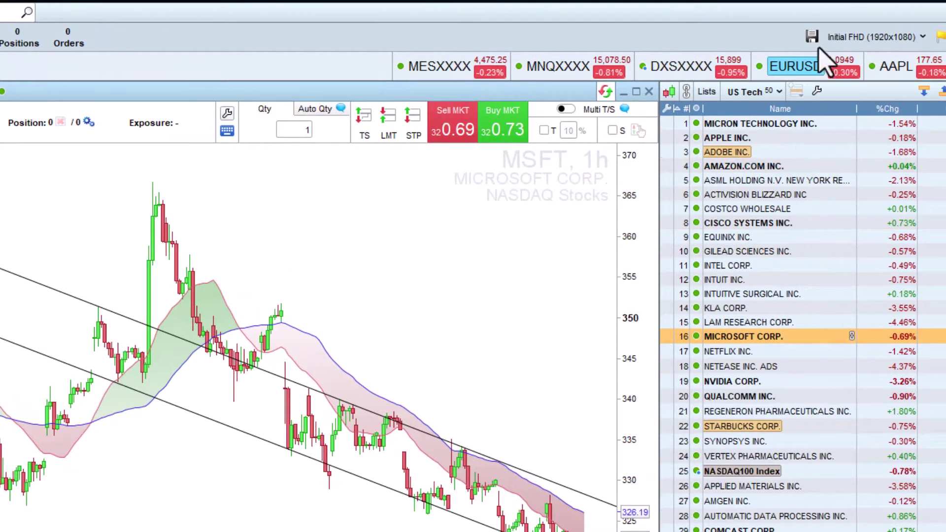
# Save the layout as workspace 'US STOCKS' and view the saved workspace list.
pyautogui.click(812, 35)
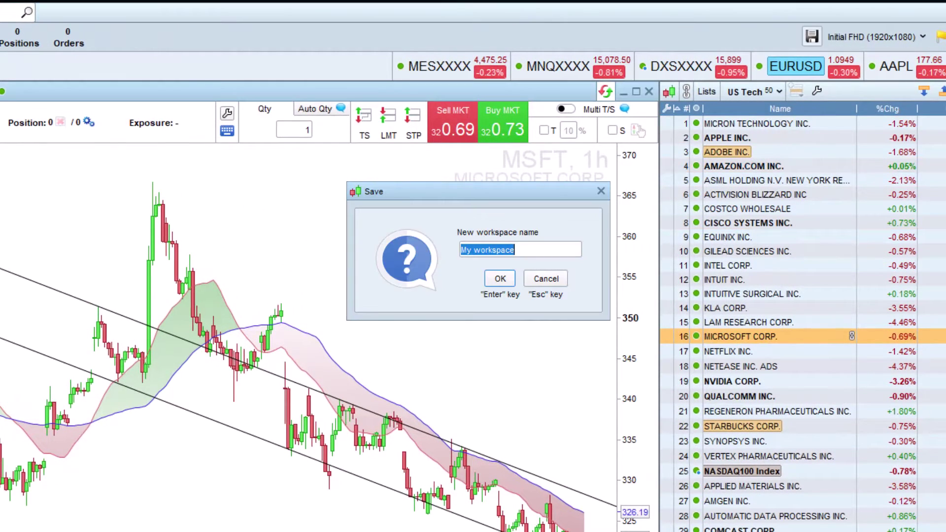
pyautogui.write('US STOCKS')
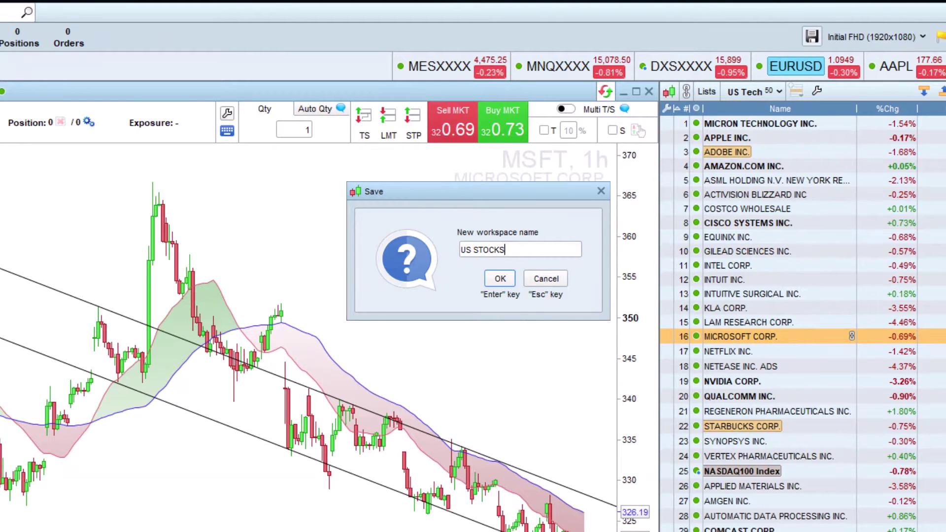
pyautogui.click(501, 279)
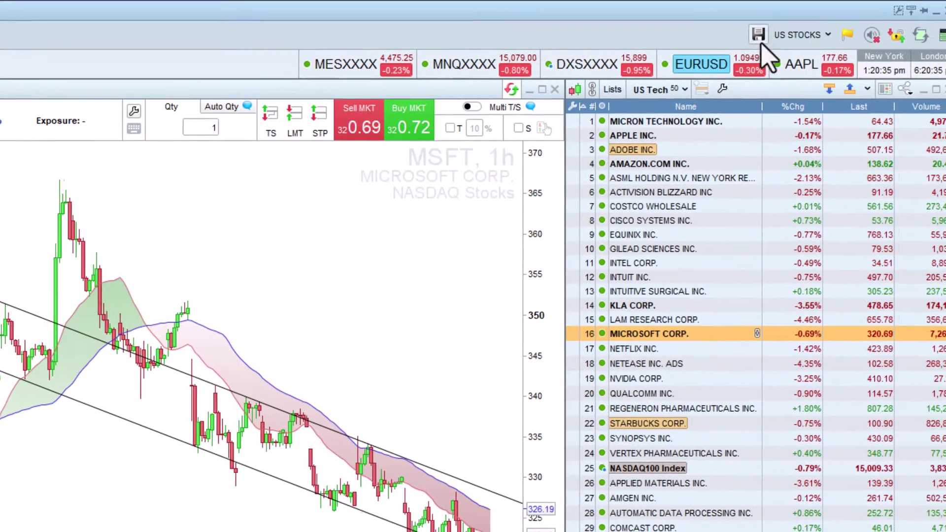
pyautogui.click(816, 36)
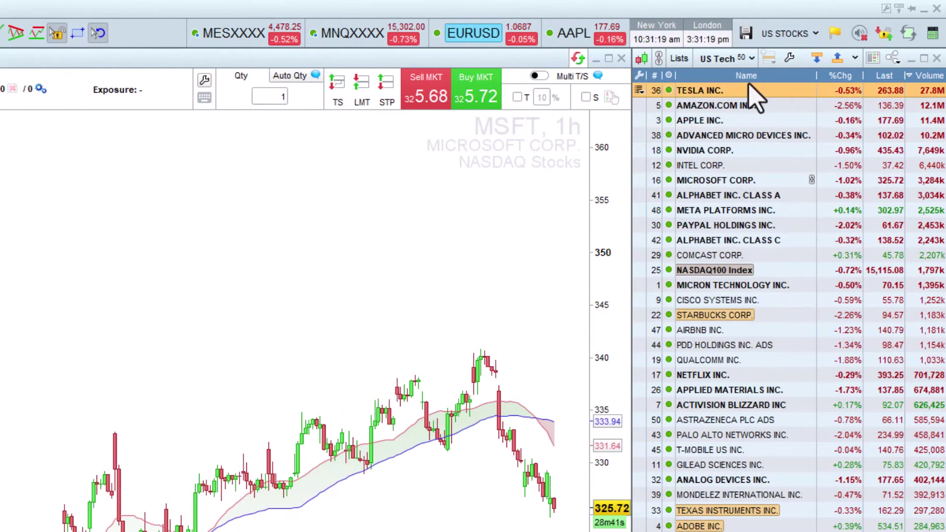
# Create a new watchlist named 'MY US STOCKS'.
pyautogui.click(752, 59)
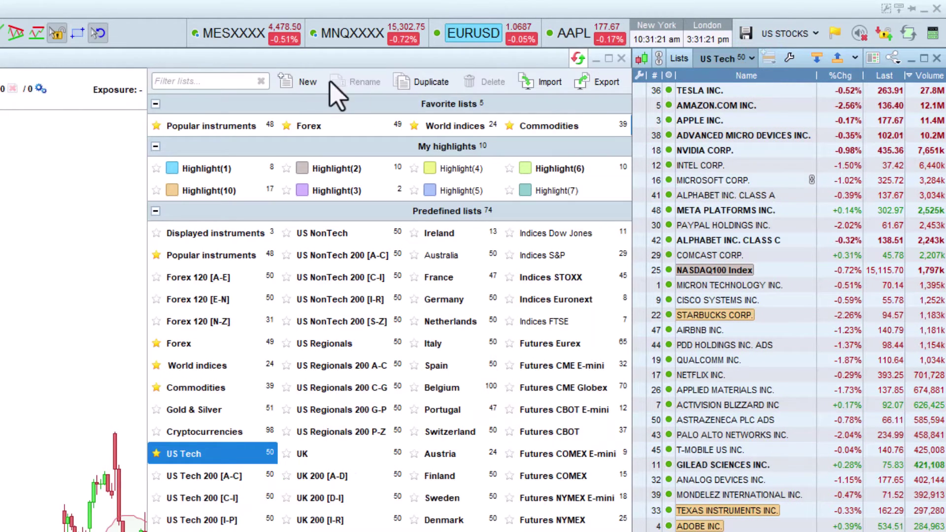
pyautogui.click(286, 86)
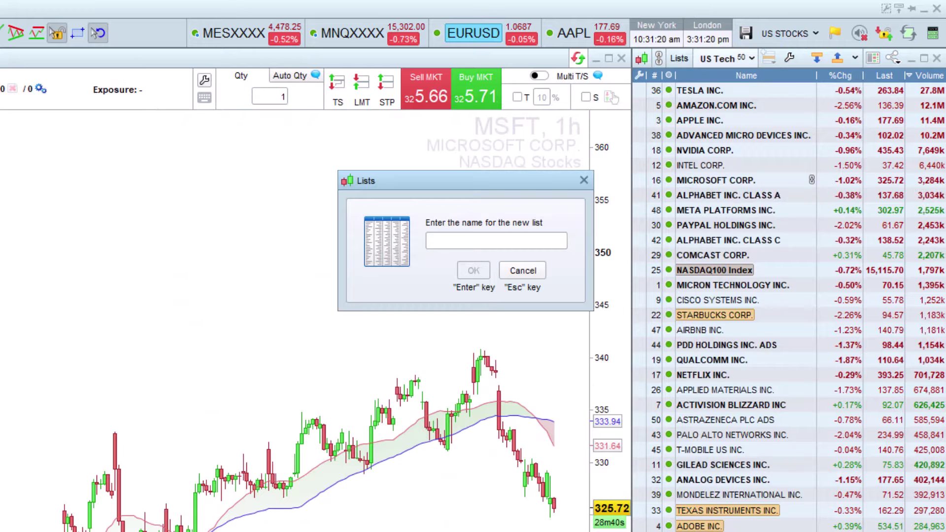
pyautogui.write('MY US STOCKS')
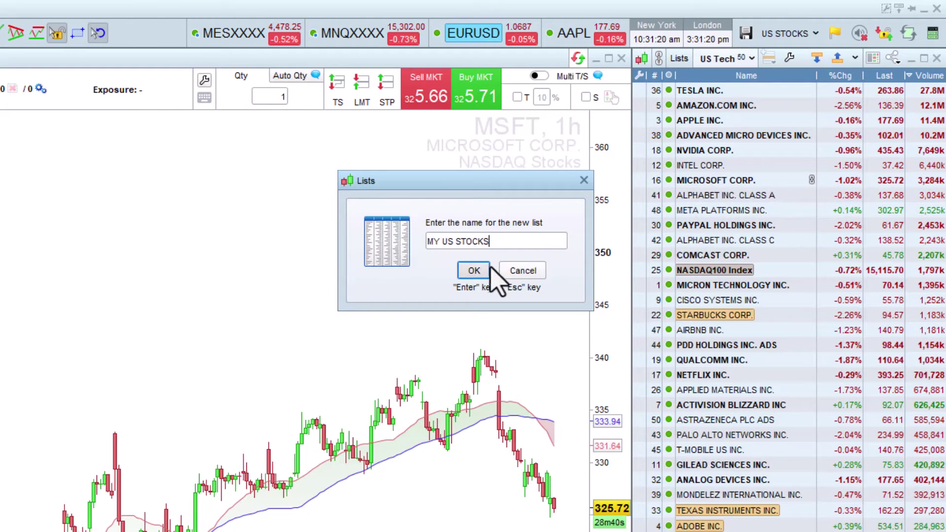
pyautogui.click(474, 270)
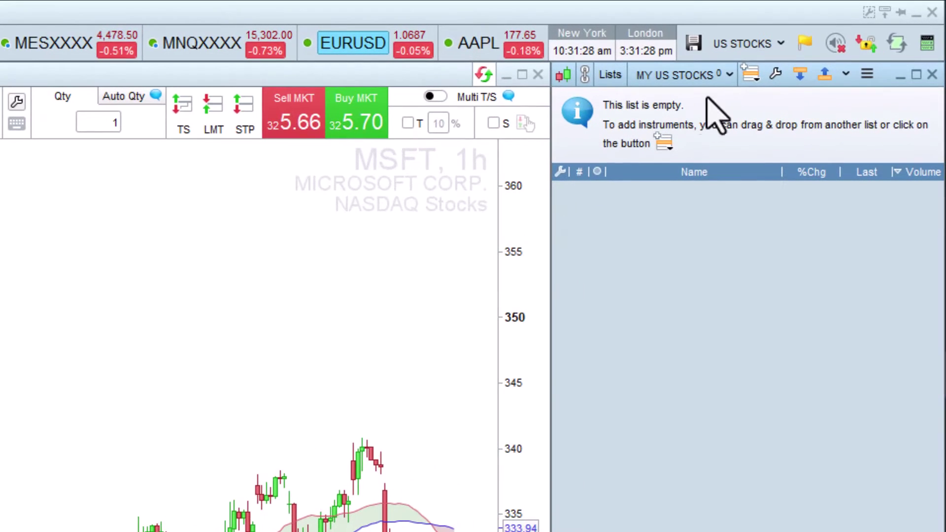
# Add Tesla (TSLA) and Alphabet Class C to the list, then search for AAPL.
pyautogui.click(750, 73)
pyautogui.write('TSLA')
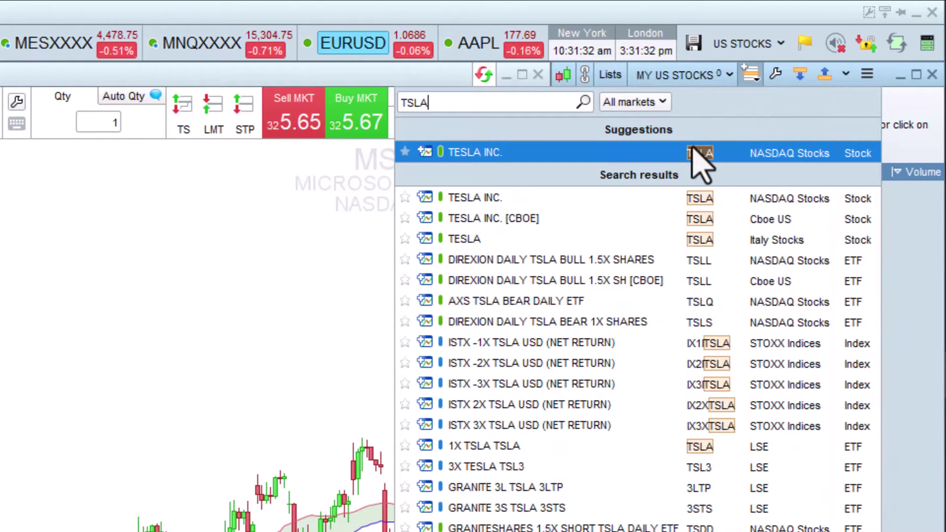
pyautogui.click(692, 149)
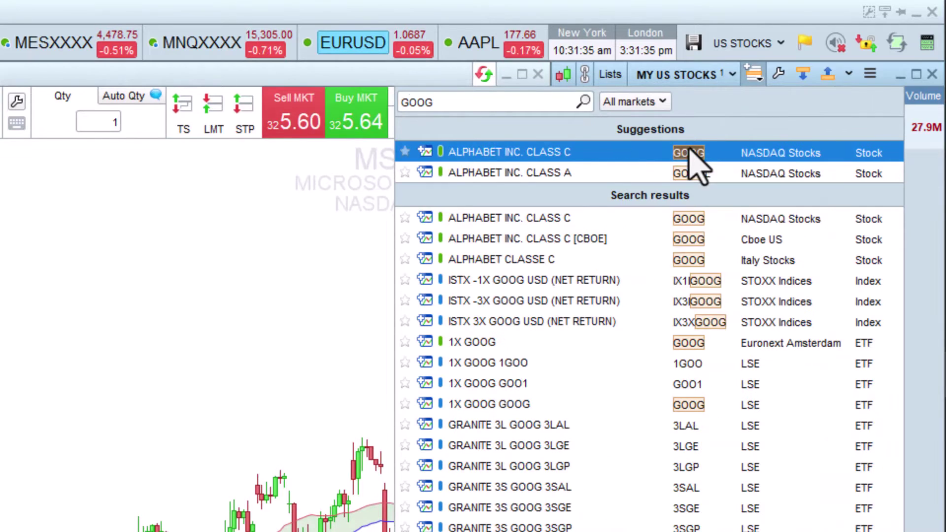
pyautogui.click(690, 147)
pyautogui.write('AAPL')
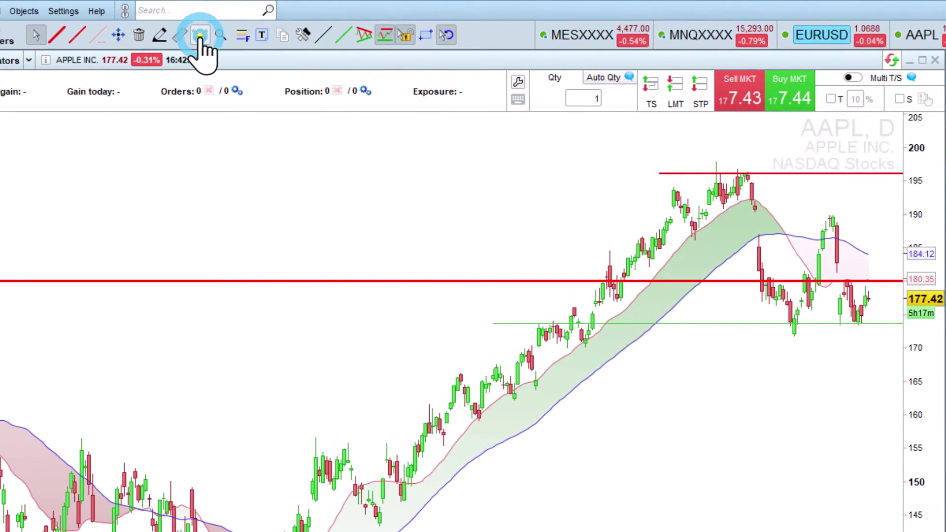
# Attach a price alert at 173.84 to the green horizontal line on the AAPL chart.
pyautogui.click(200, 36)
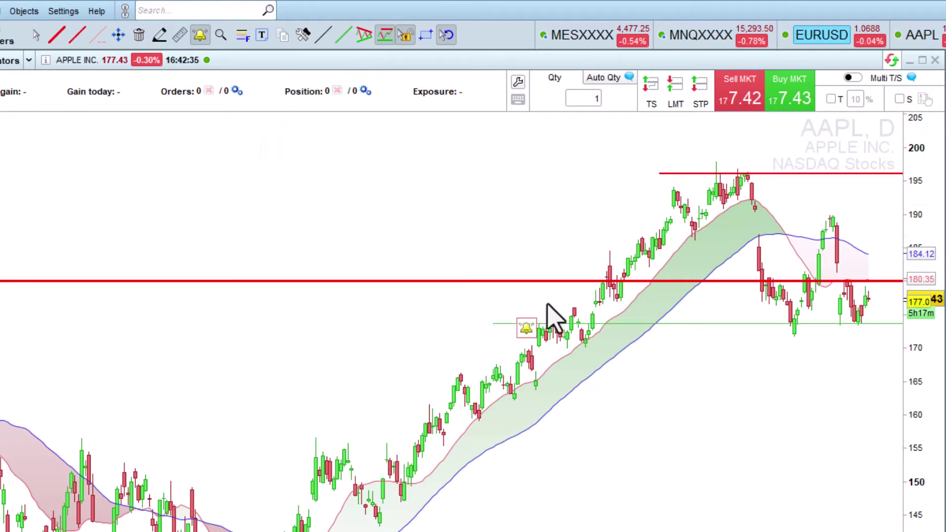
pyautogui.click(581, 326)
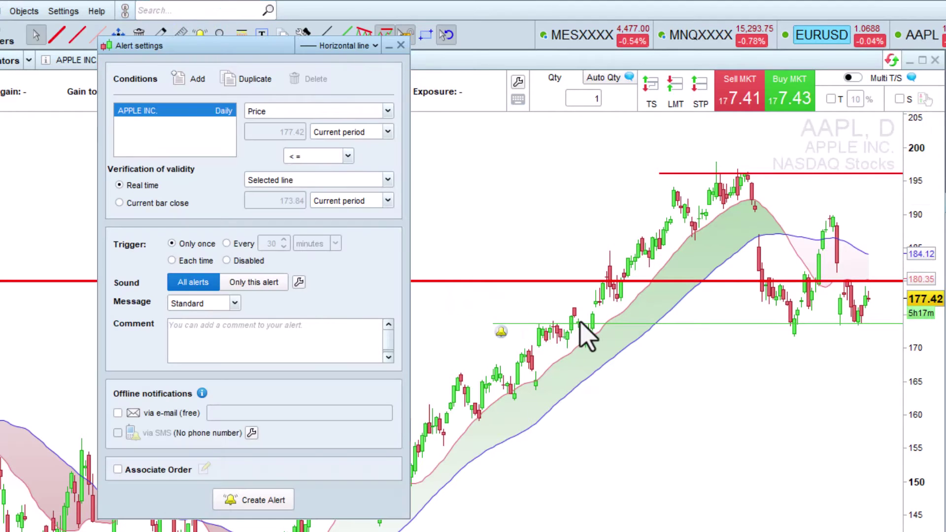
pyautogui.click(260, 501)
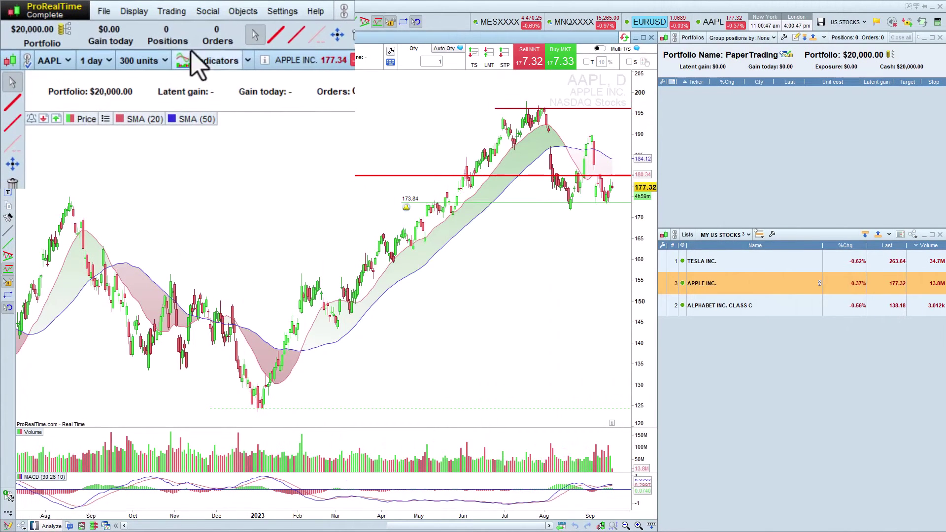
# Open the Trading menu and view the PaperTrading portfolio settings with $20,000.00 cash.
pyautogui.click(138, 10)
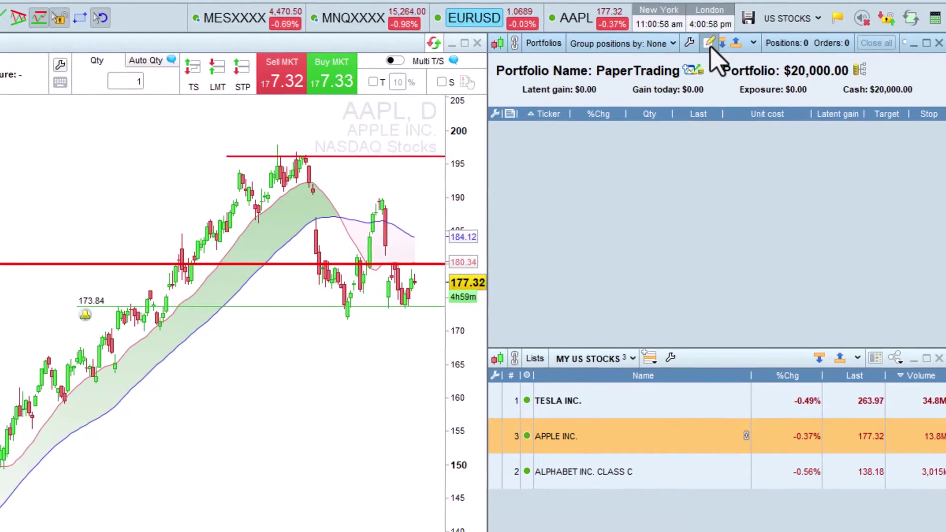
pyautogui.click(707, 59)
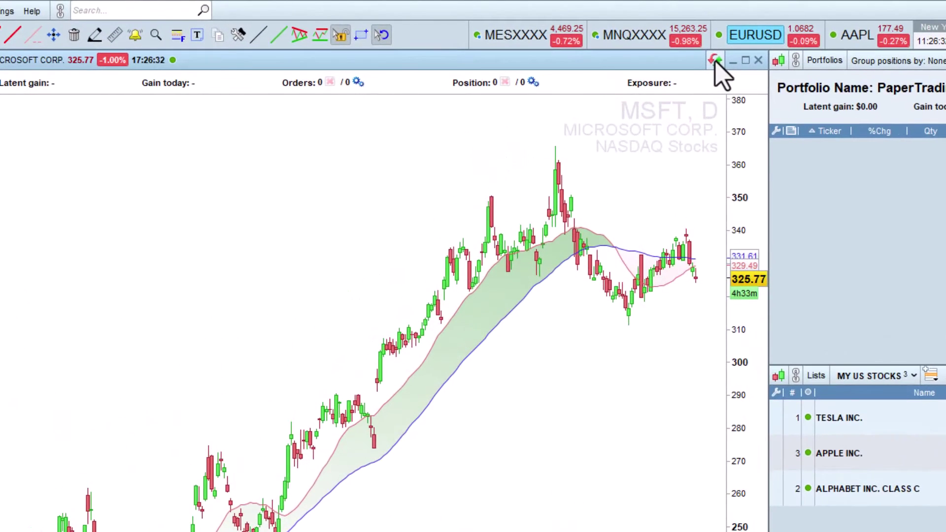
# Buy 20 MSFT shares at market, then add and cancel a sell limit at 363.60.
pyautogui.click(716, 60)
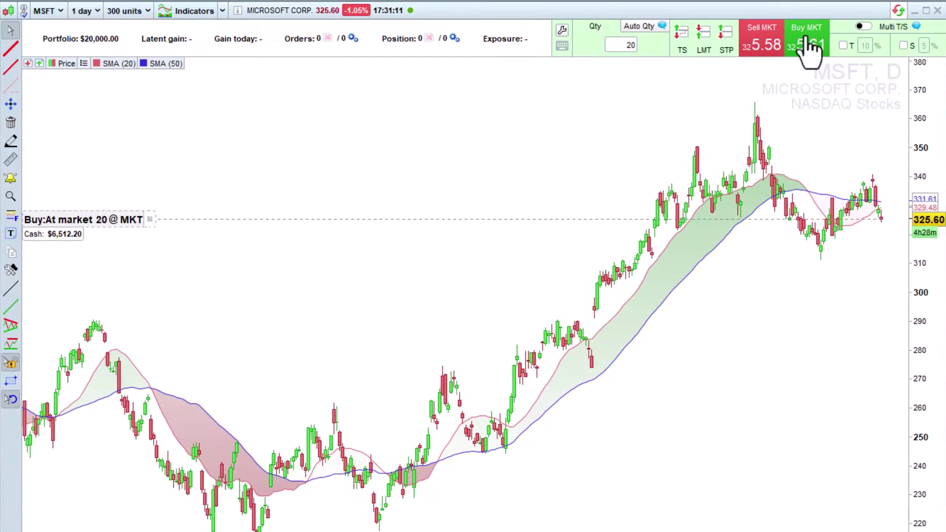
pyautogui.click(696, 67)
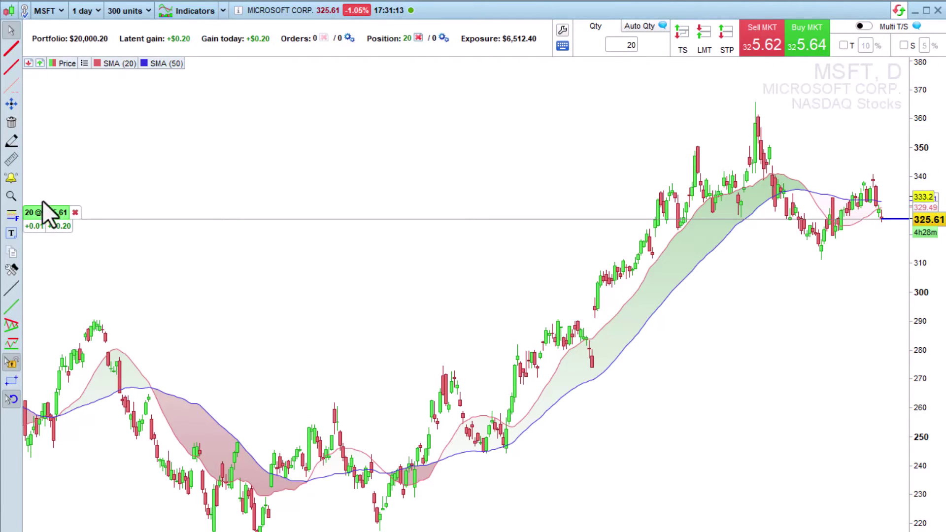
pyautogui.moveTo(34, 220)
pyautogui.moveTo(41, 196); pyautogui.dragTo(74, 110)
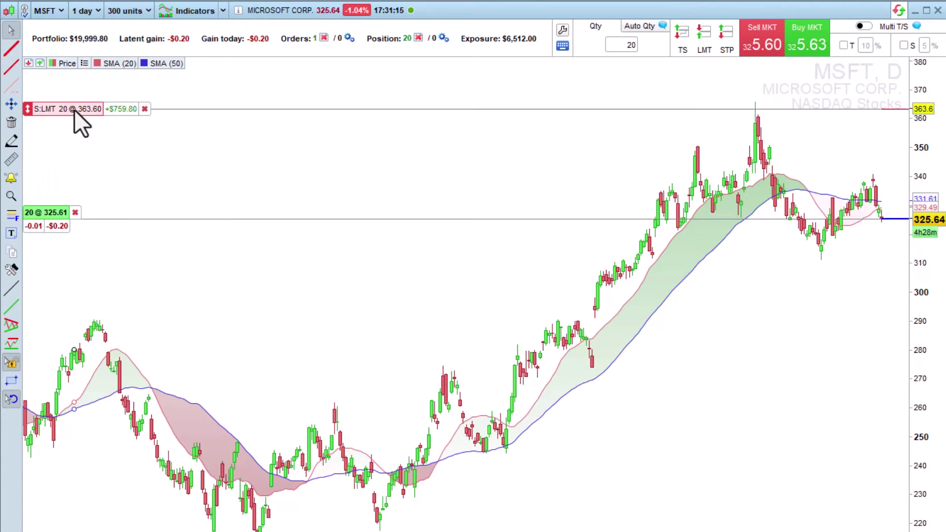
pyautogui.click(144, 109)
# Add a protective sell stop at 307.80 on the position, then cancel it.
pyautogui.moveTo(49, 213)
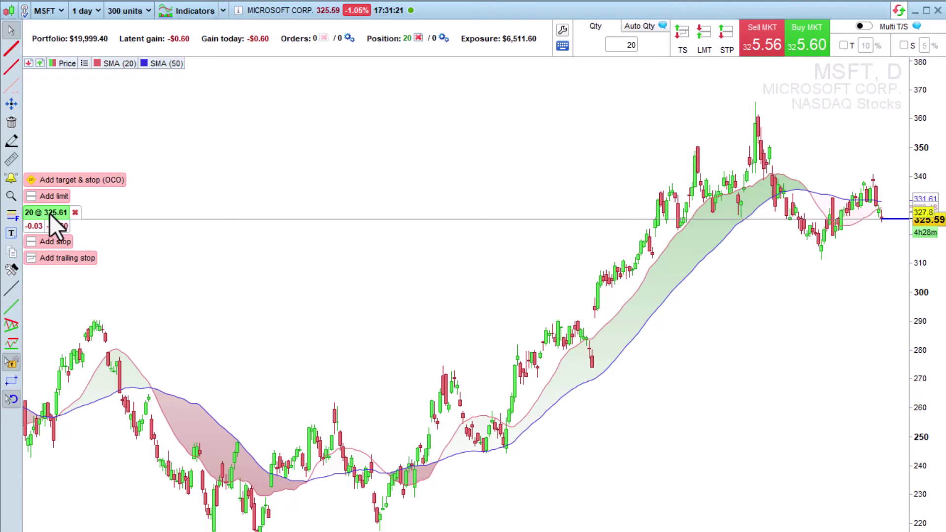
pyautogui.moveTo(53, 241); pyautogui.dragTo(54, 270)
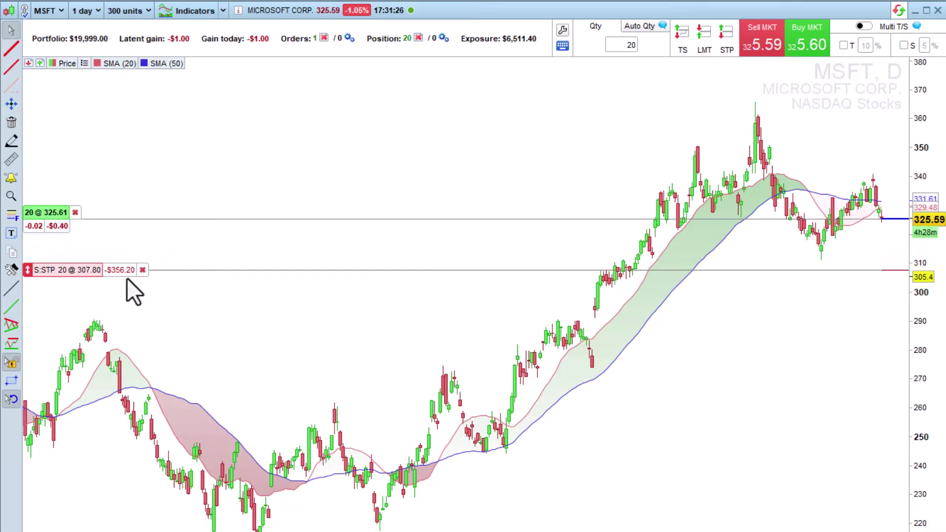
pyautogui.click(143, 271)
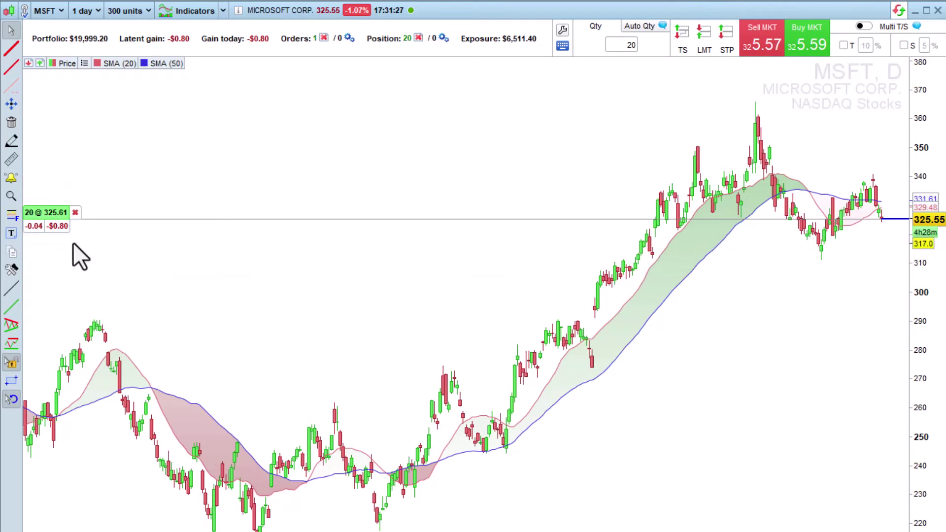
# Add a 364.60 sell limit target and a linked 309.00 stop, then close the 20-share MSFT position.
pyautogui.moveTo(42, 221)
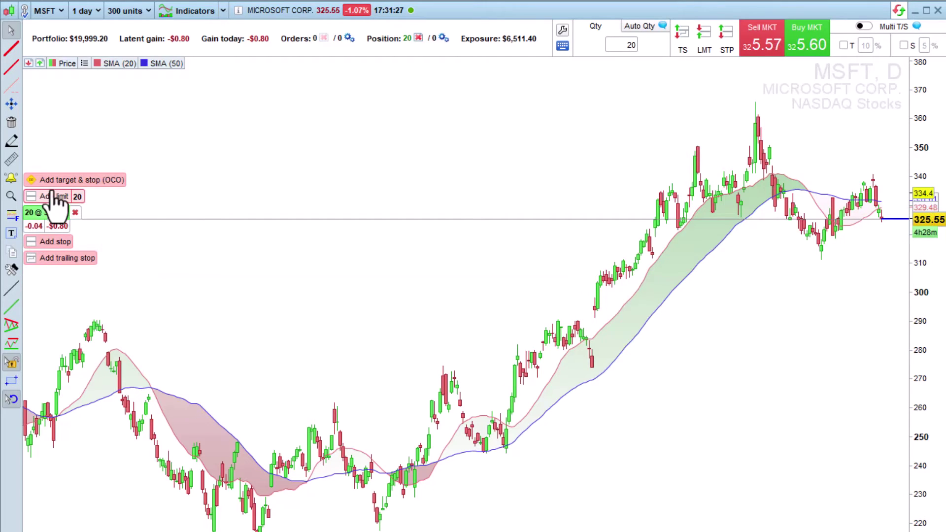
pyautogui.moveTo(54, 195); pyautogui.dragTo(78, 108)
pyautogui.moveTo(72, 220); pyautogui.dragTo(72, 271)
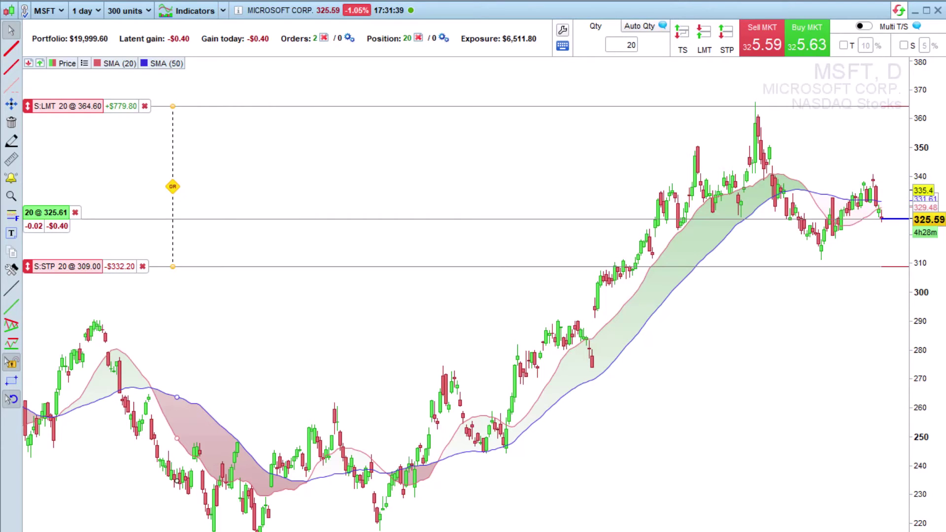
pyautogui.click(75, 213)
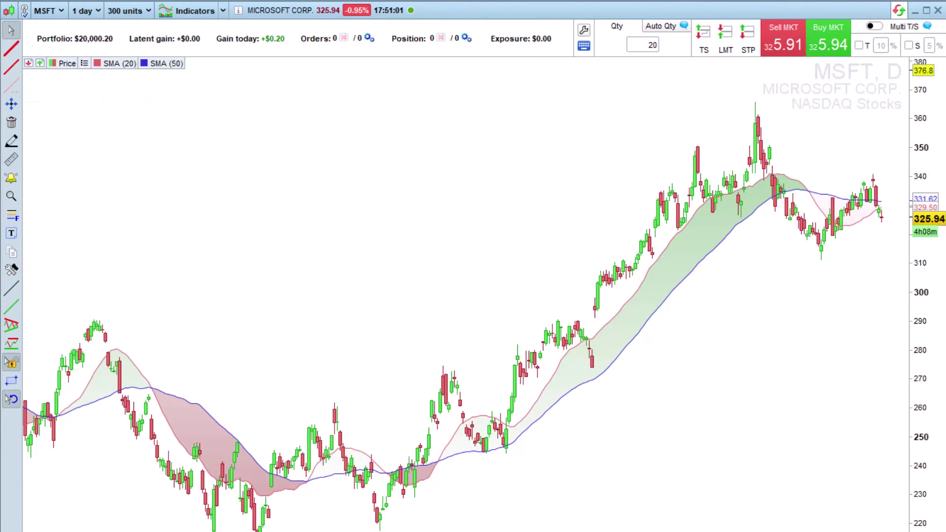
# Toggle the 10% target and 5% stop off, enable Multi T/S (Swing), and buy 20 MSFT at market.
pyautogui.click(763, 84)
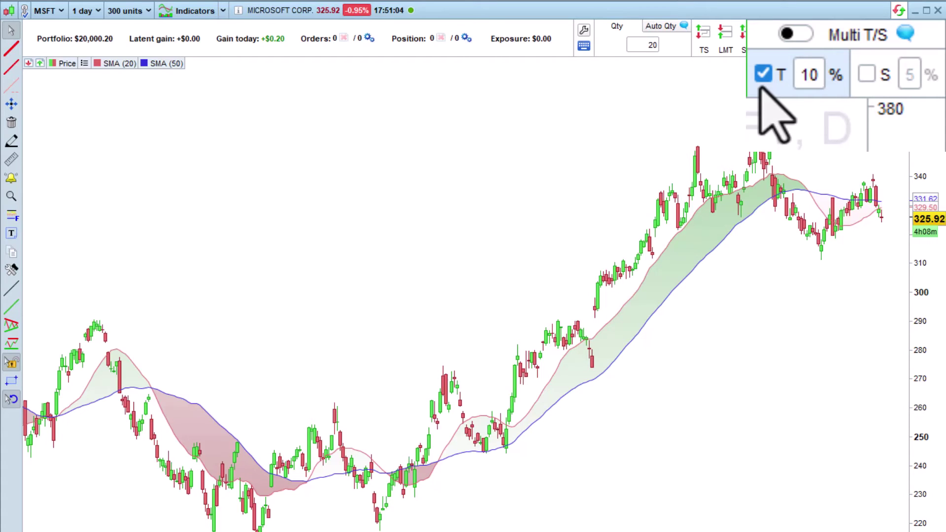
pyautogui.click(762, 85)
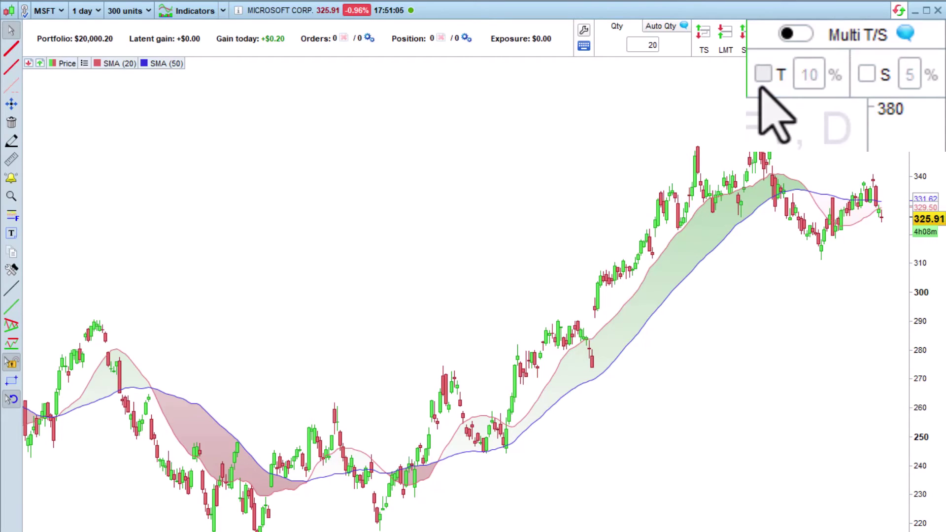
pyautogui.click(866, 83)
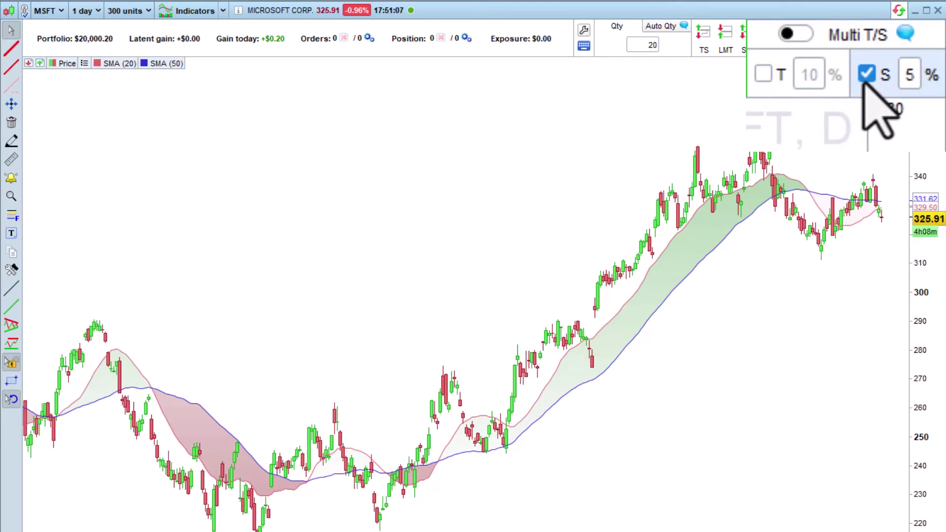
pyautogui.click(866, 75)
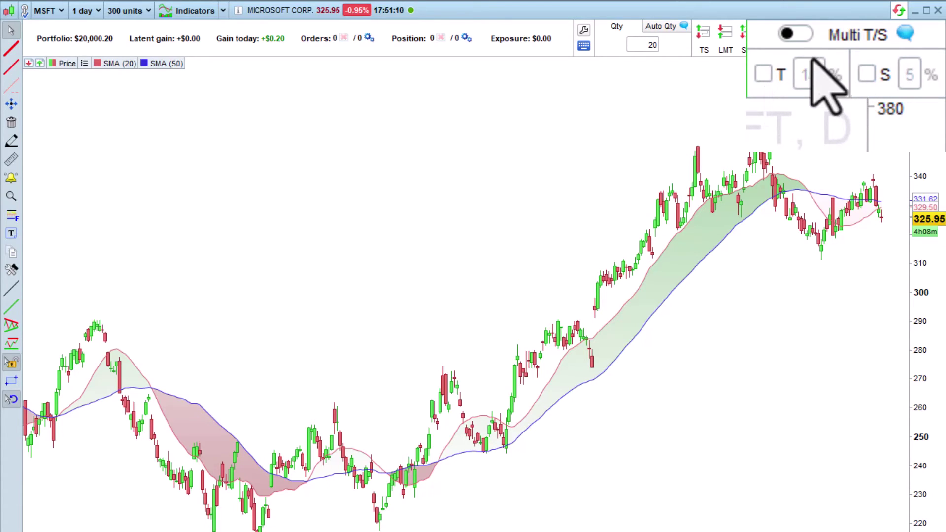
pyautogui.click(797, 38)
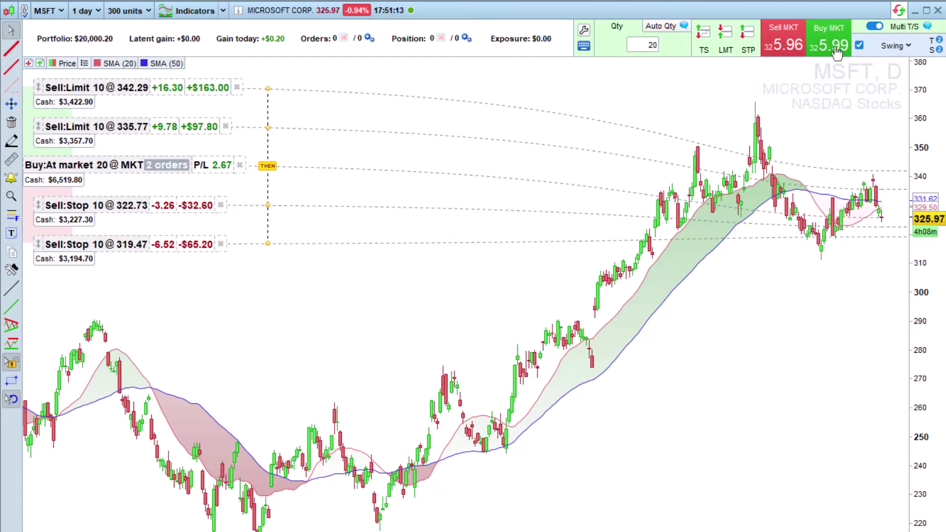
pyautogui.click(836, 51)
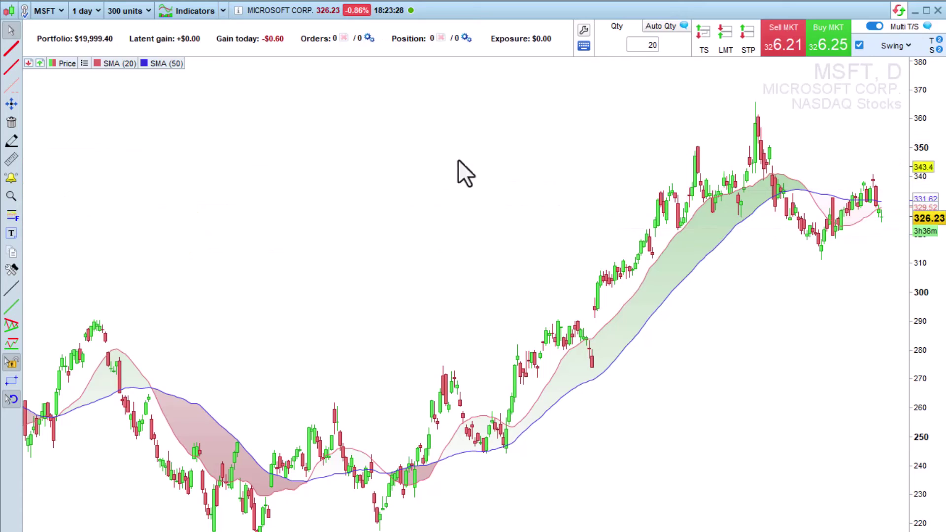
# Set manual-trading Order validation to Always, then buy 20 MSFT at market and validate the order.
pyautogui.click(584, 31)
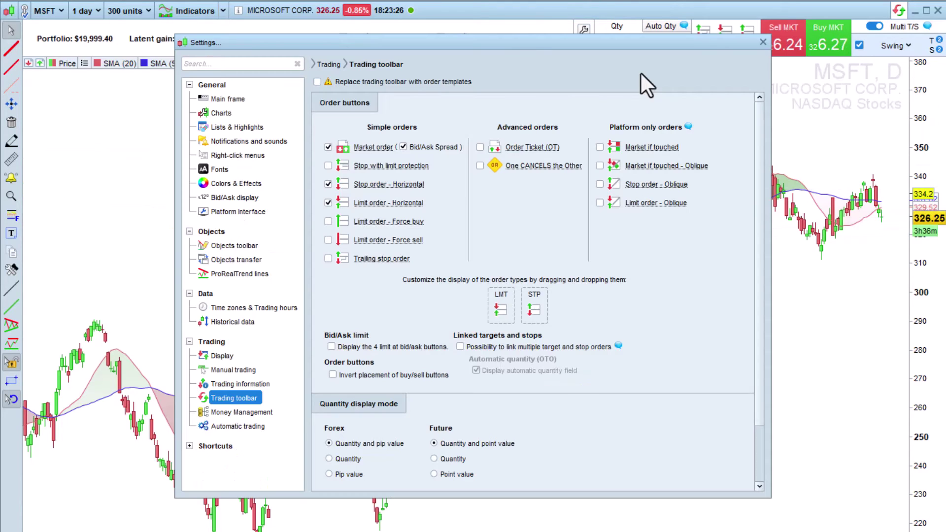
pyautogui.click(244, 371)
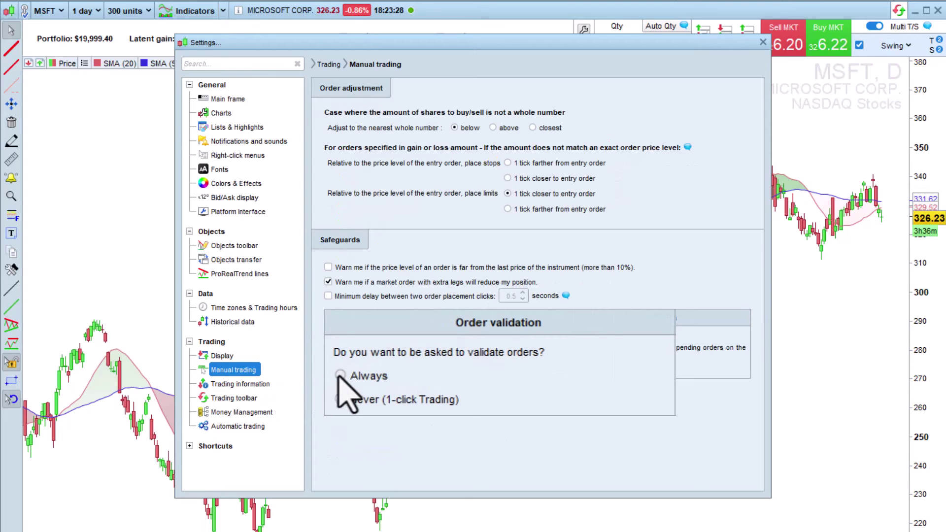
pyautogui.click(335, 353)
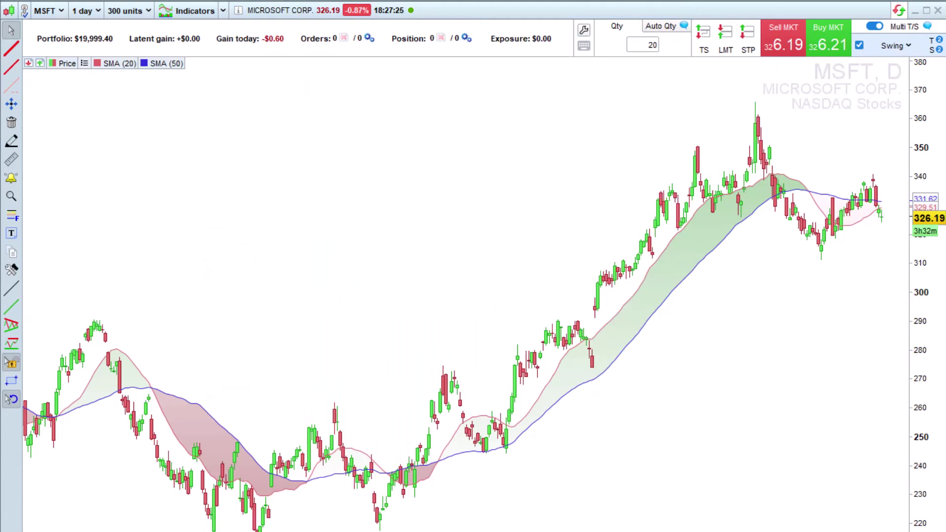
pyautogui.click(833, 45)
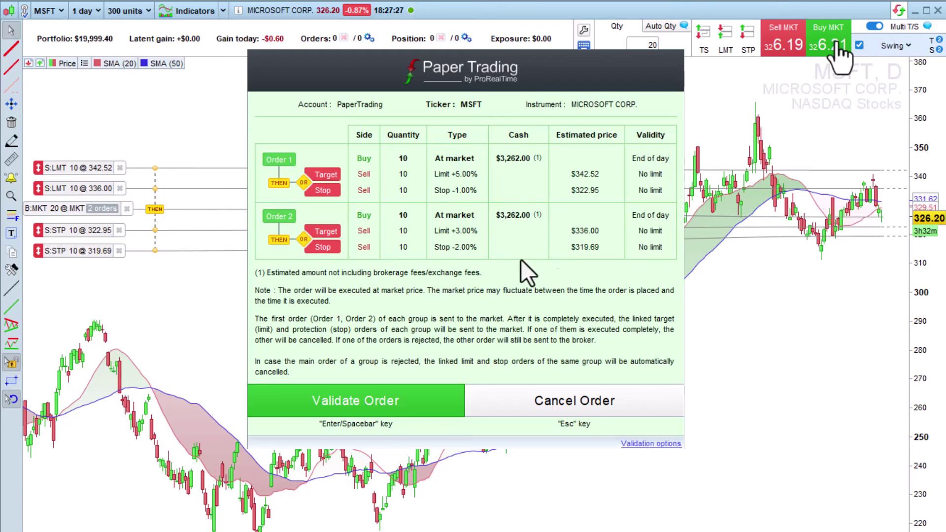
pyautogui.click(375, 404)
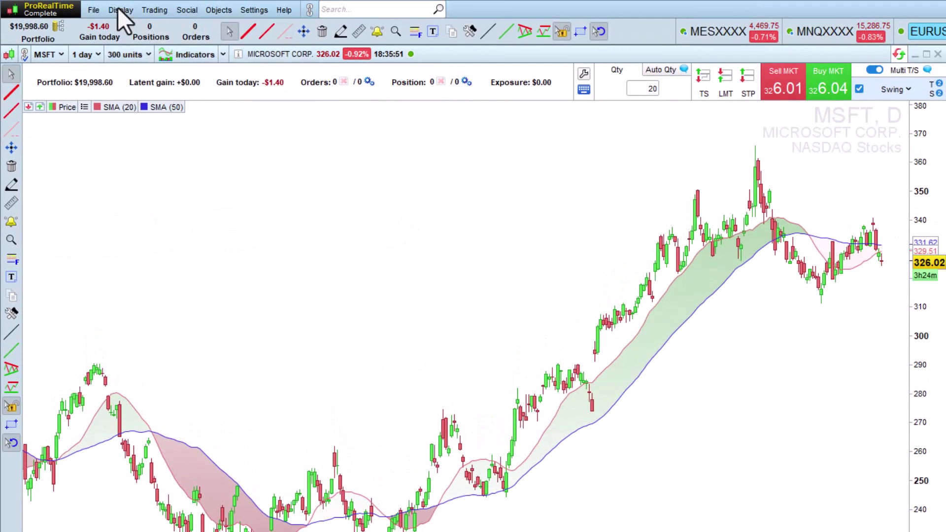
# Open ProScreener and, during the x120 AAPL replay, place the bracketed 20-share AAPL buy.
pyautogui.click(119, 6)
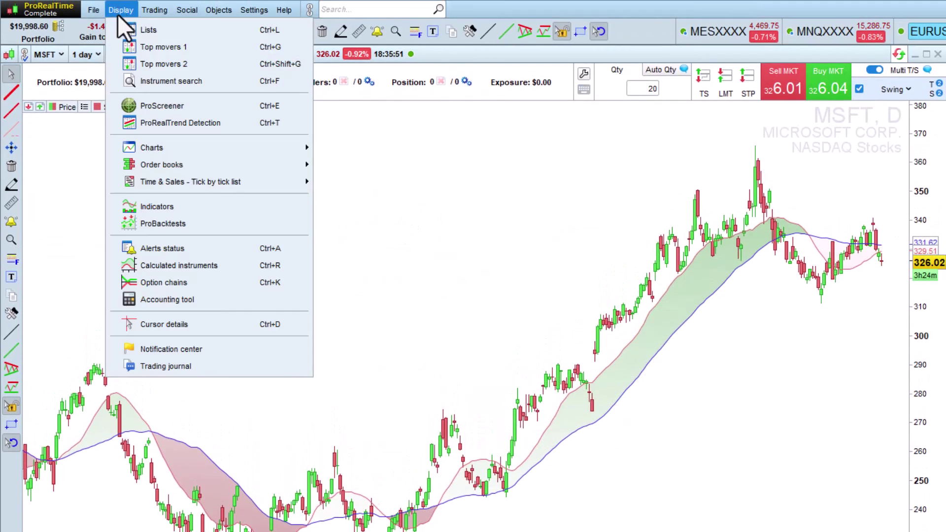
pyautogui.click(118, 102)
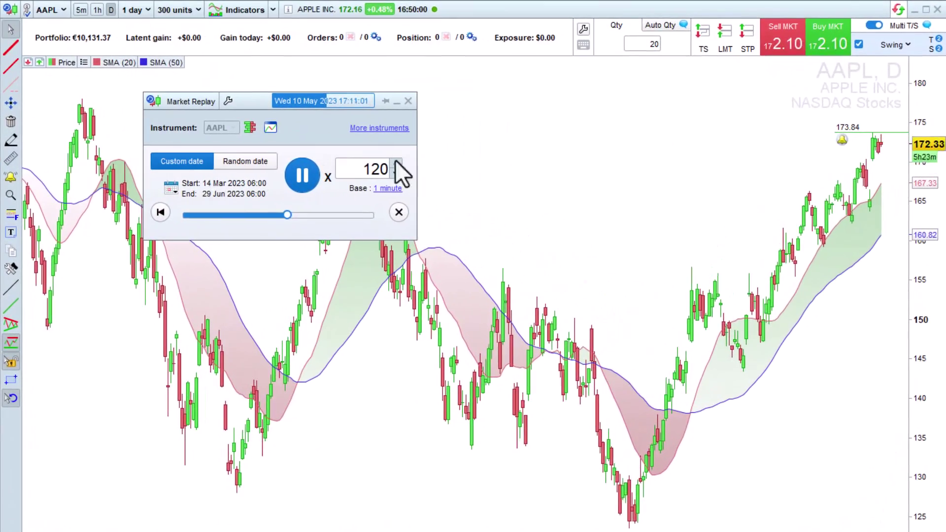
pyautogui.click(833, 49)
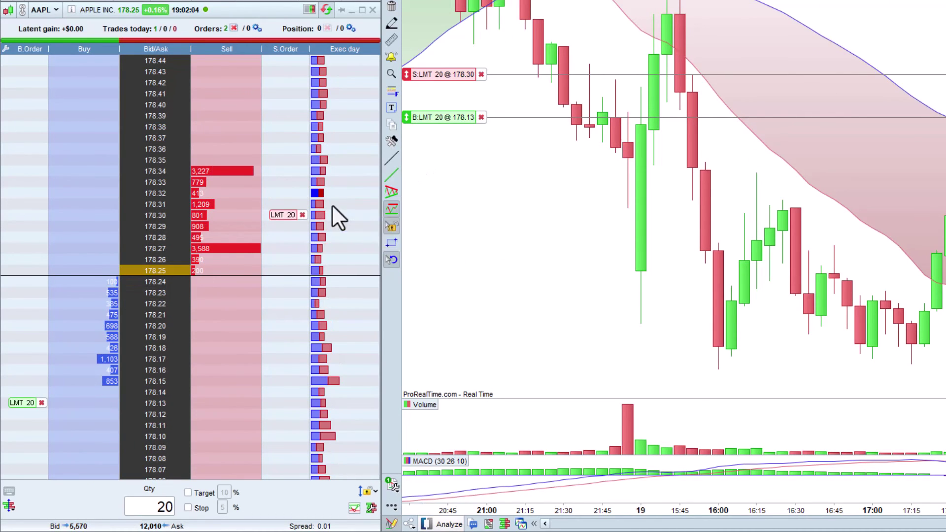
# Cancel the 20-share AAPL LMT sell order at 178.30 in the order book.
pyautogui.click(302, 215)
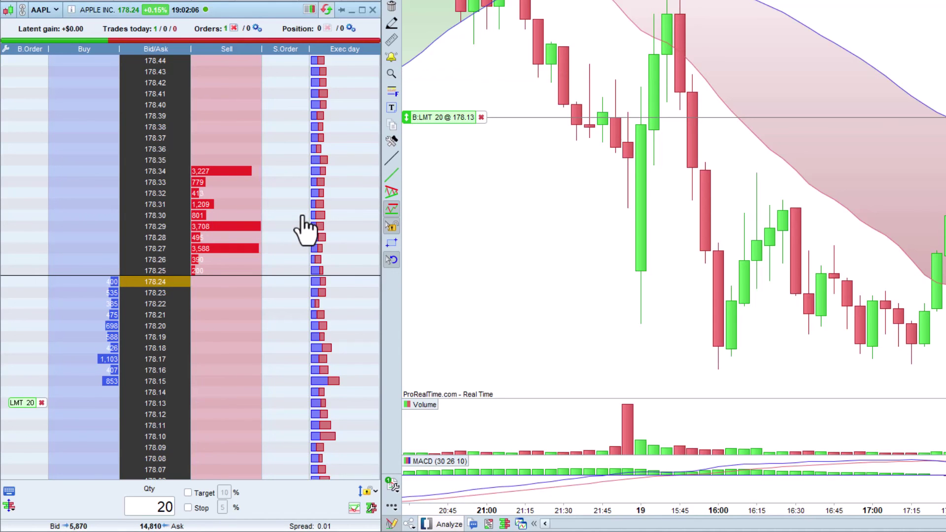